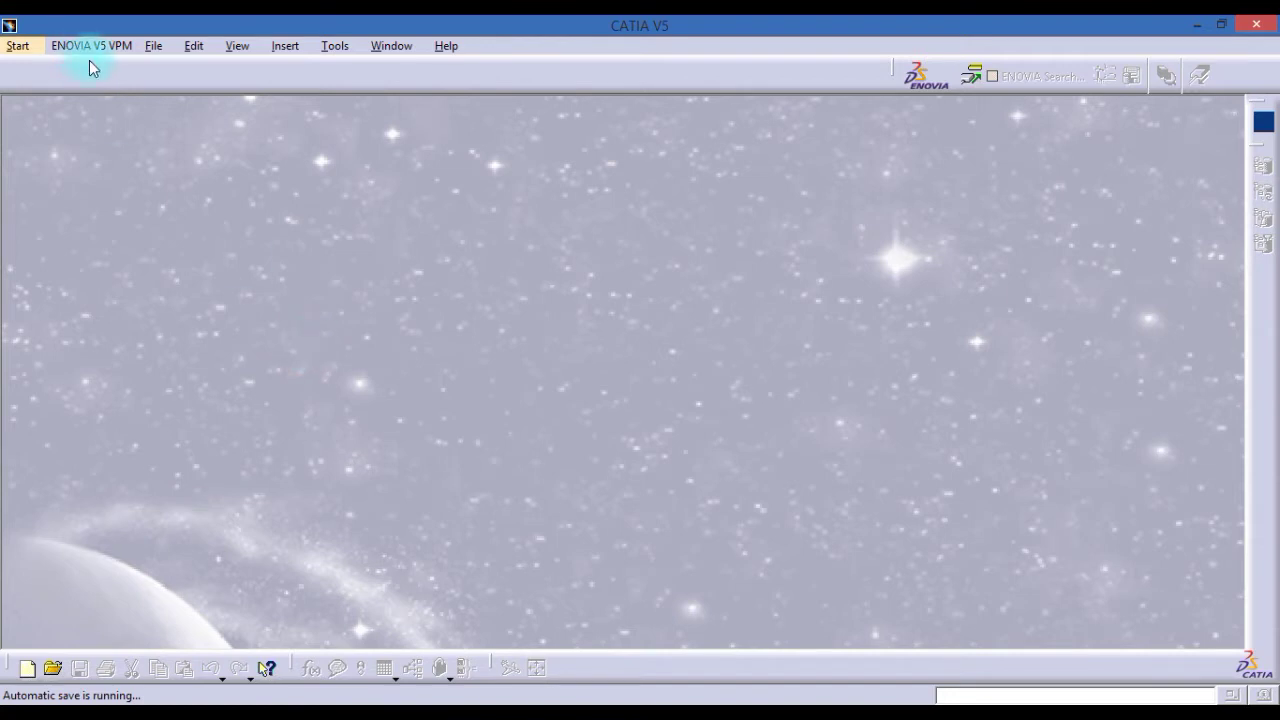
# Open the existing wrench part sk-1.CATPart from the catia youtube folder
pyautogui.click(153, 45)
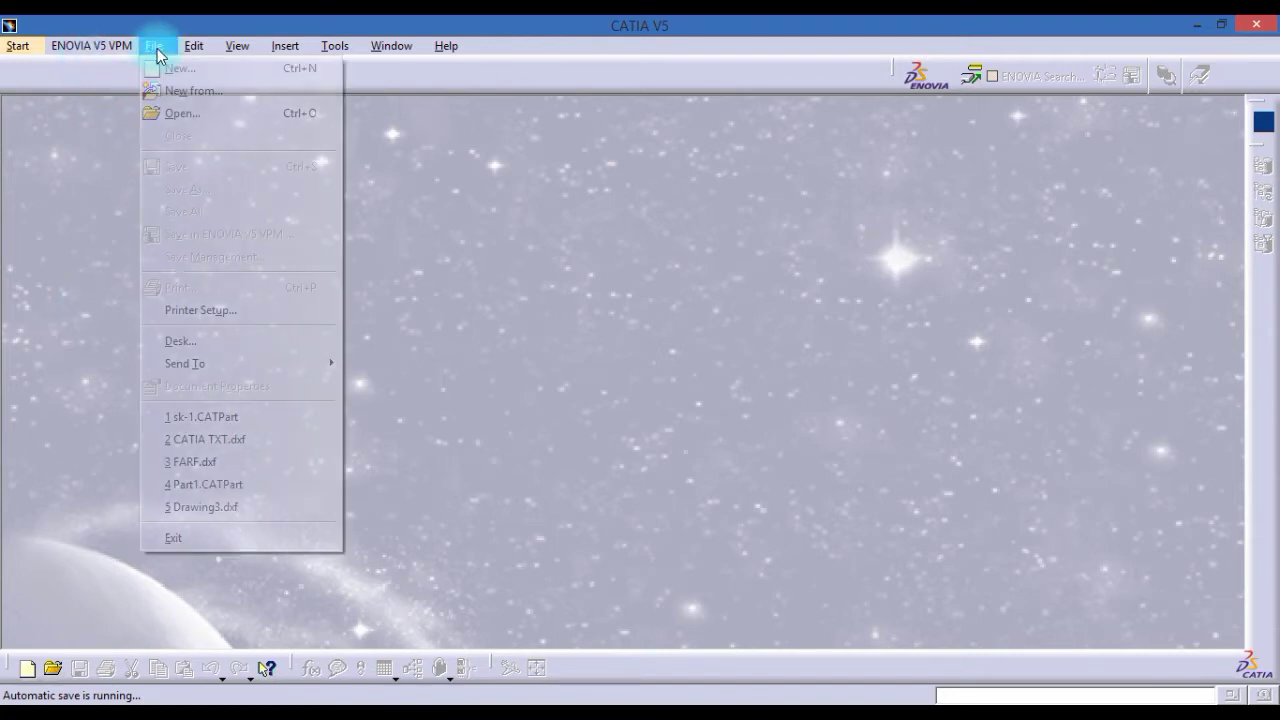
pyautogui.click(182, 113)
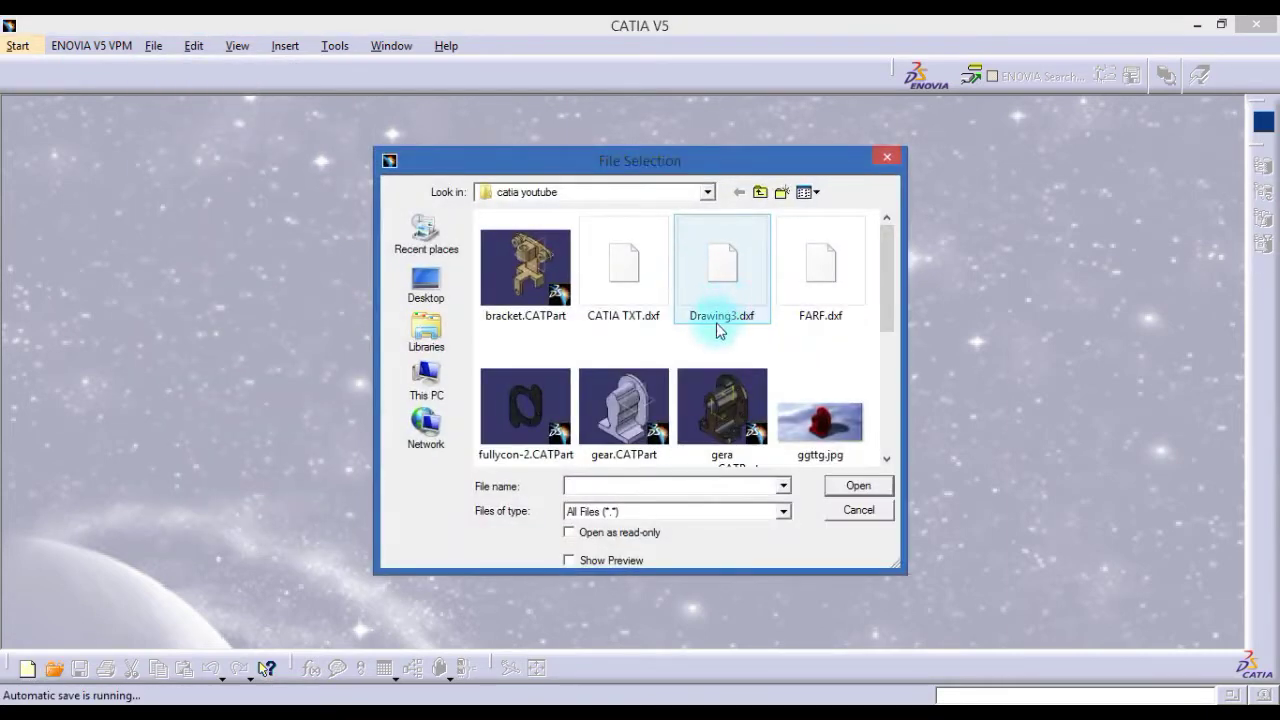
pyautogui.click(722, 405)
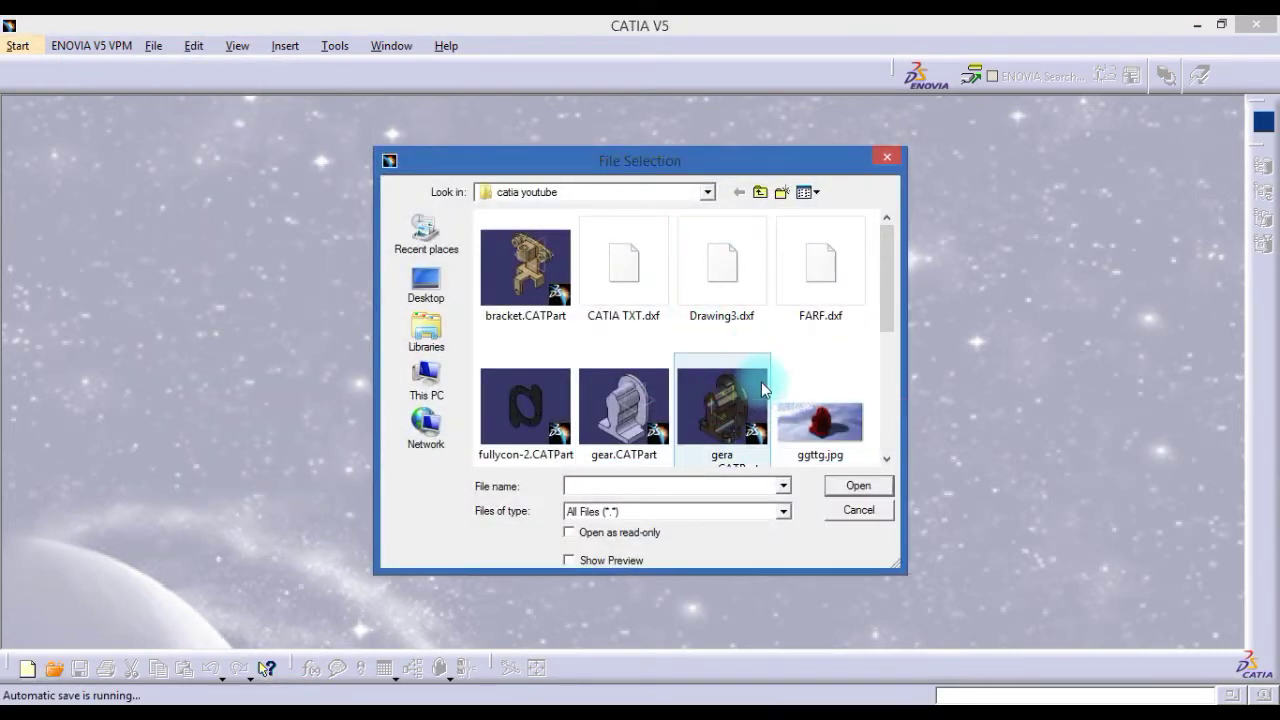
pyautogui.scroll(-3, 761, 382)
pyautogui.scroll(-1, 700, 385)
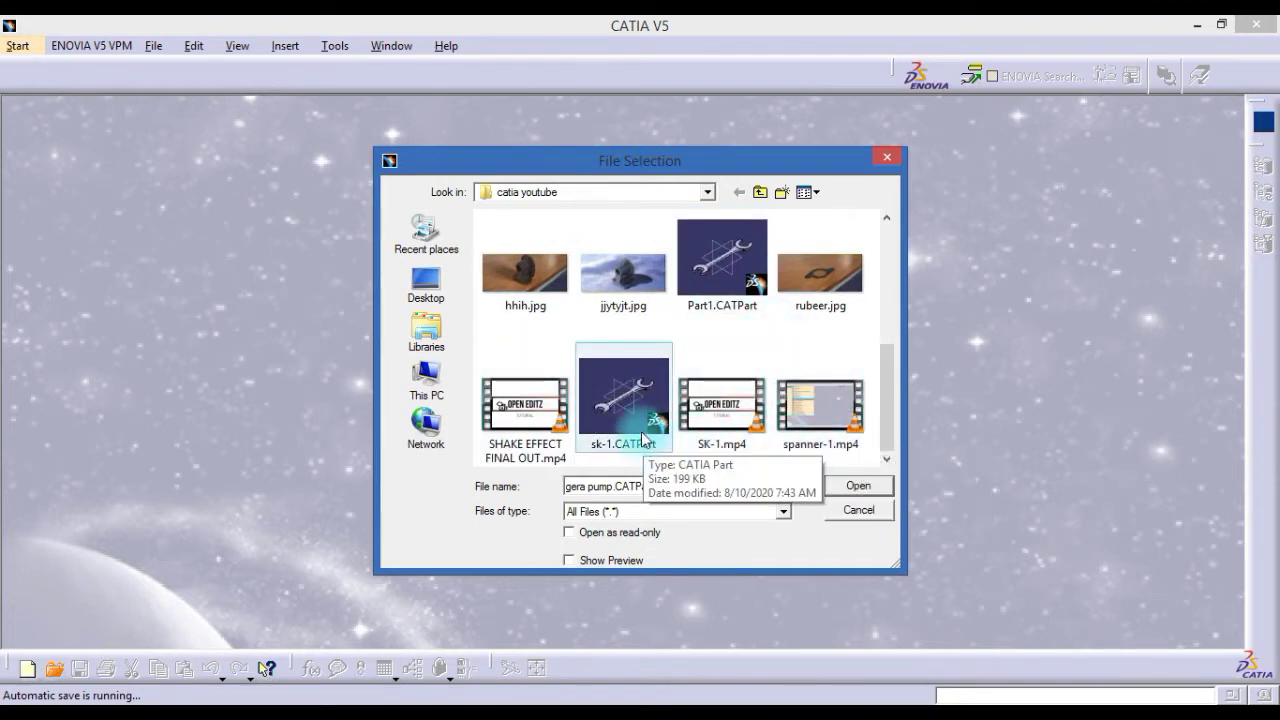
pyautogui.click(627, 403)
pyautogui.click(843, 490)
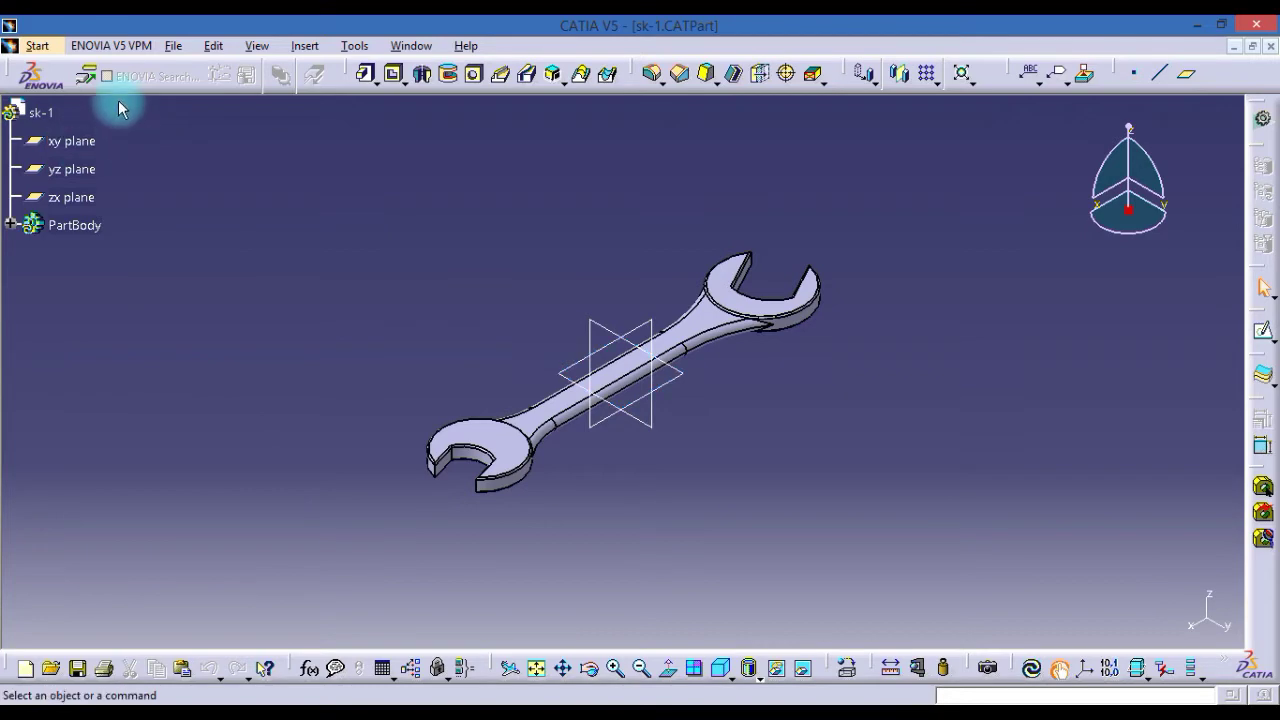
# Create a new Drafting drawing with an empty A0 ISO sheet at 1:1 scale
pyautogui.click(40, 46)
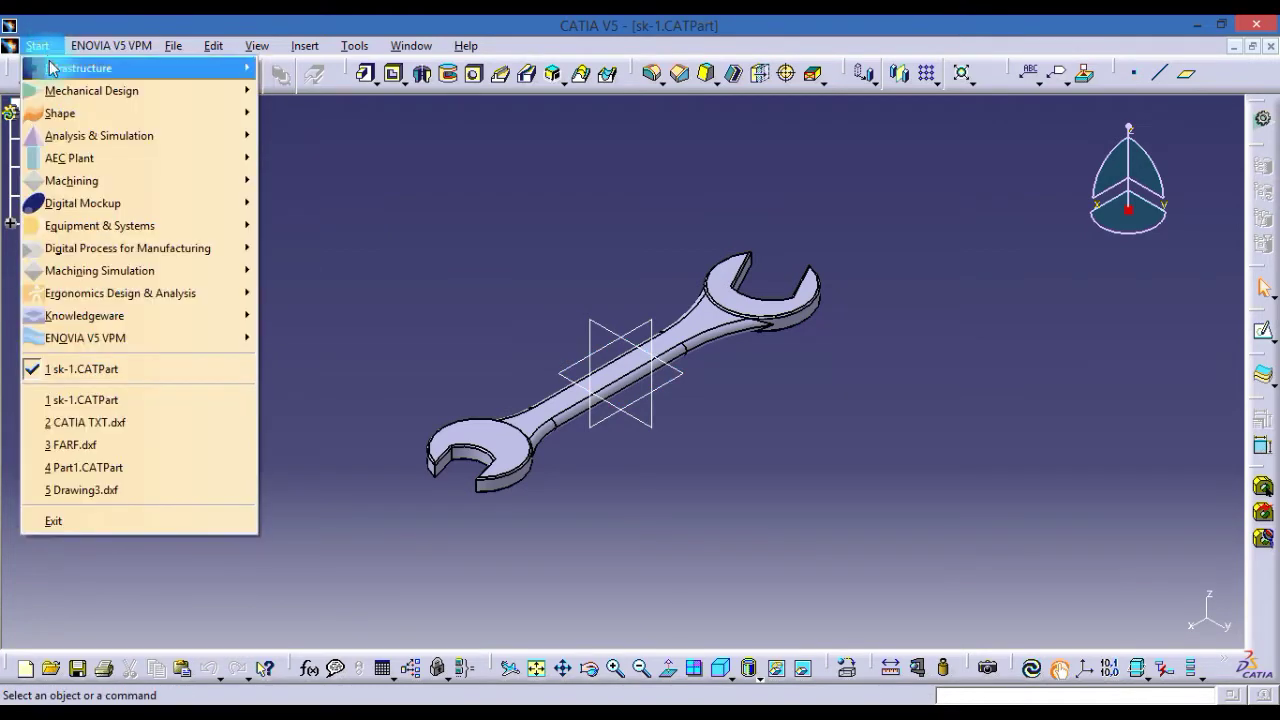
pyautogui.moveTo(68, 113)
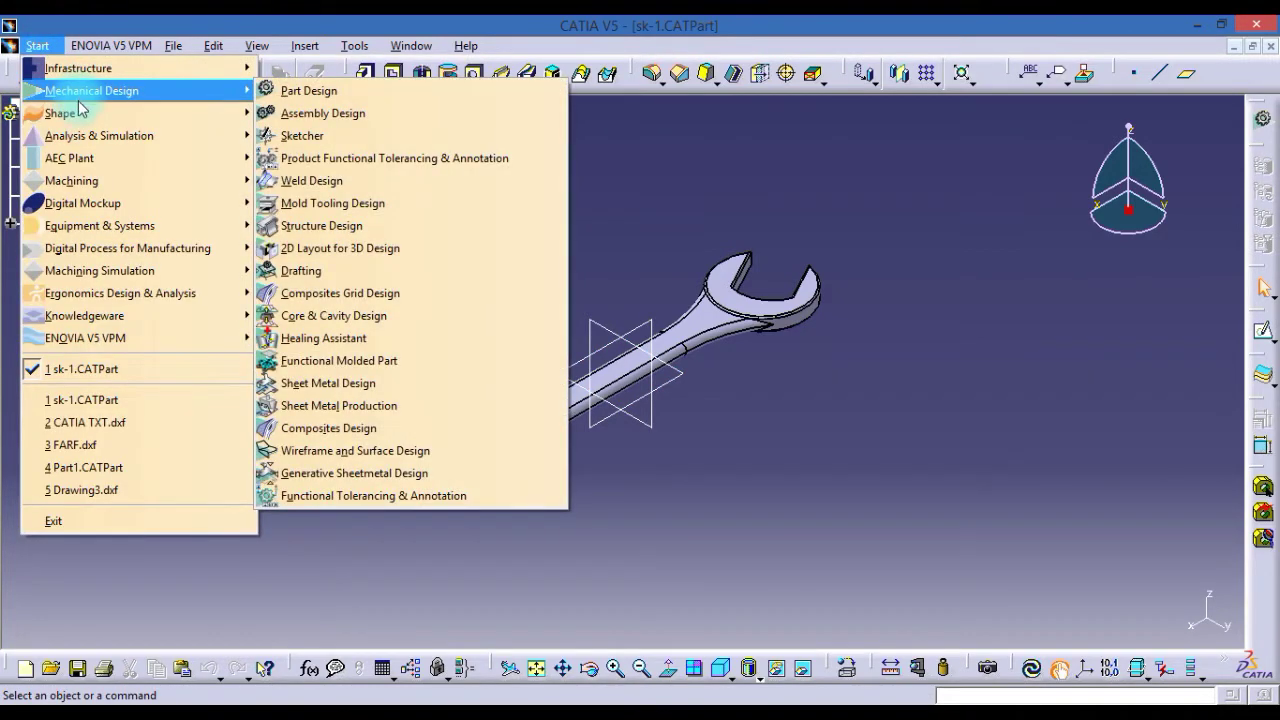
pyautogui.click(332, 273)
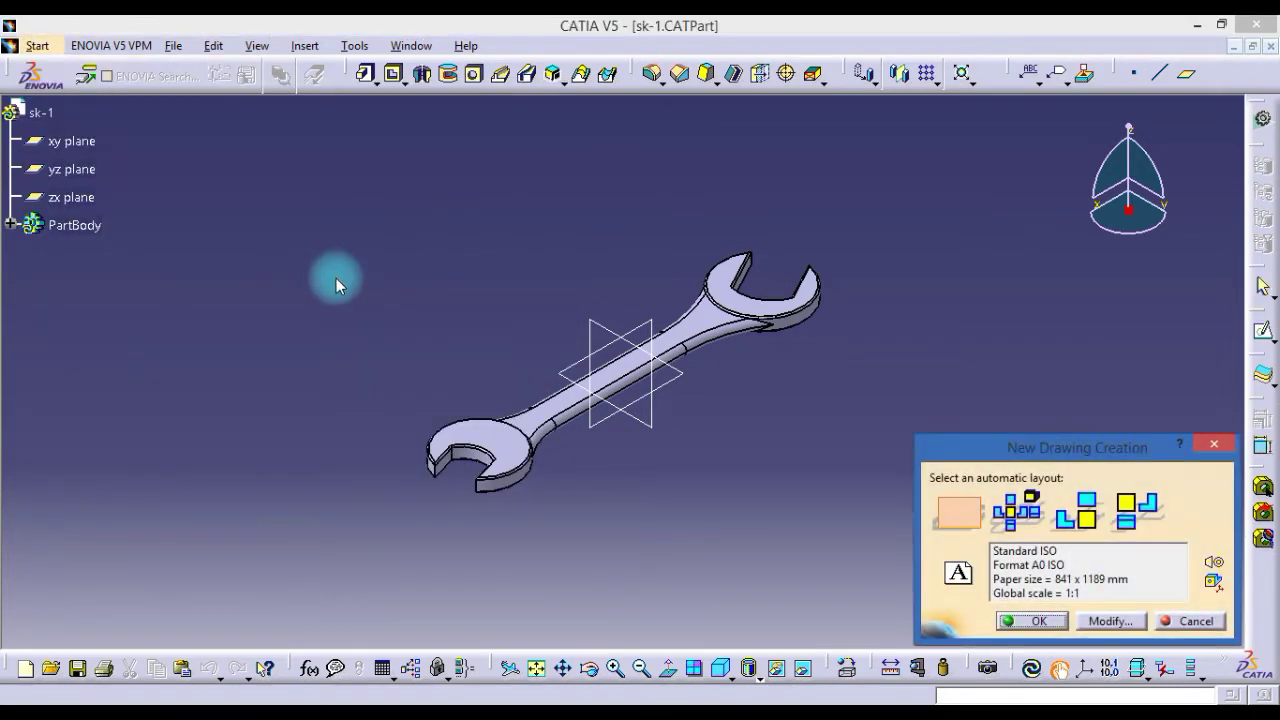
pyautogui.click(1022, 620)
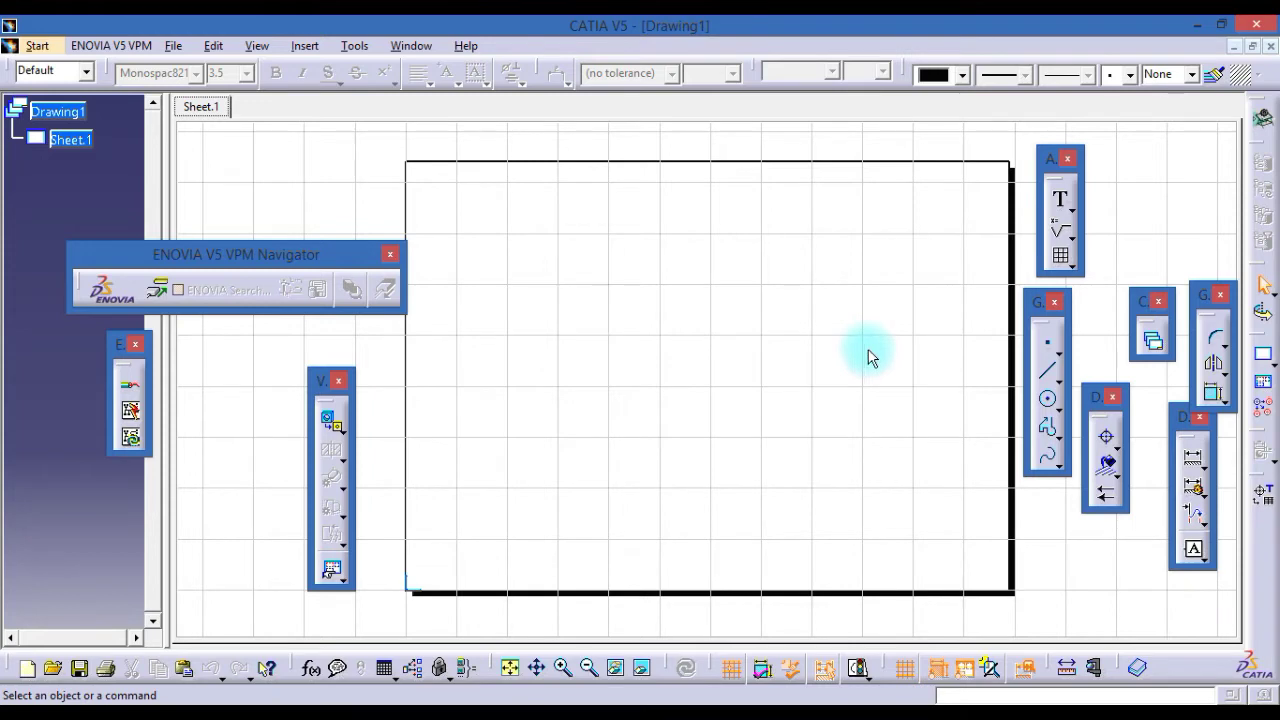
# Add the text DOUBLE END WRENCH near the middle of the drawing sheet
pyautogui.click(1106, 464)
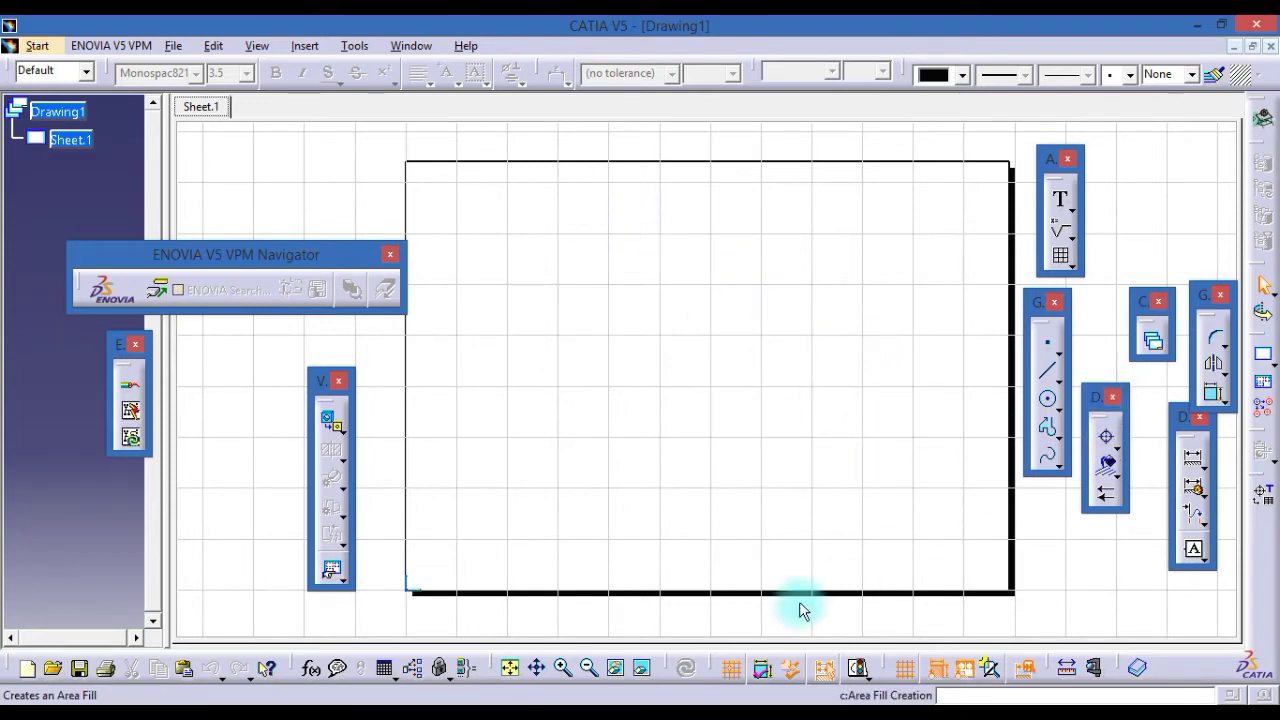
pyautogui.click(511, 668)
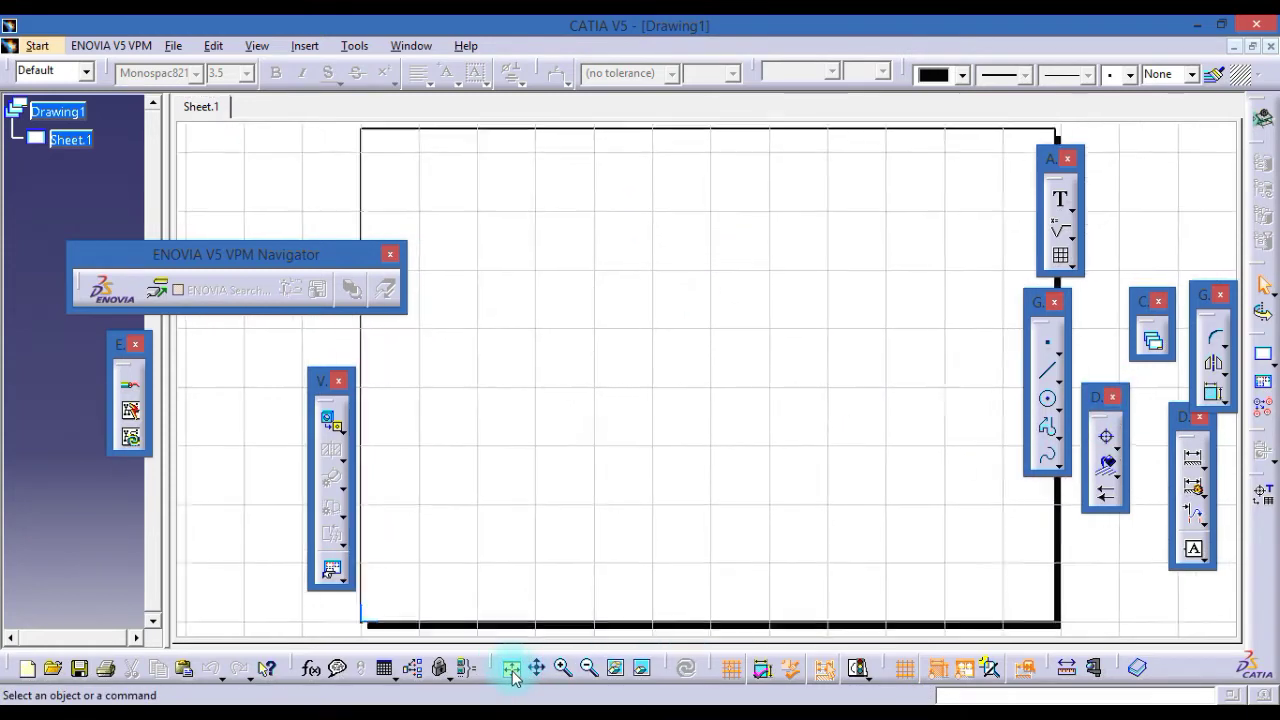
pyautogui.click(1061, 199)
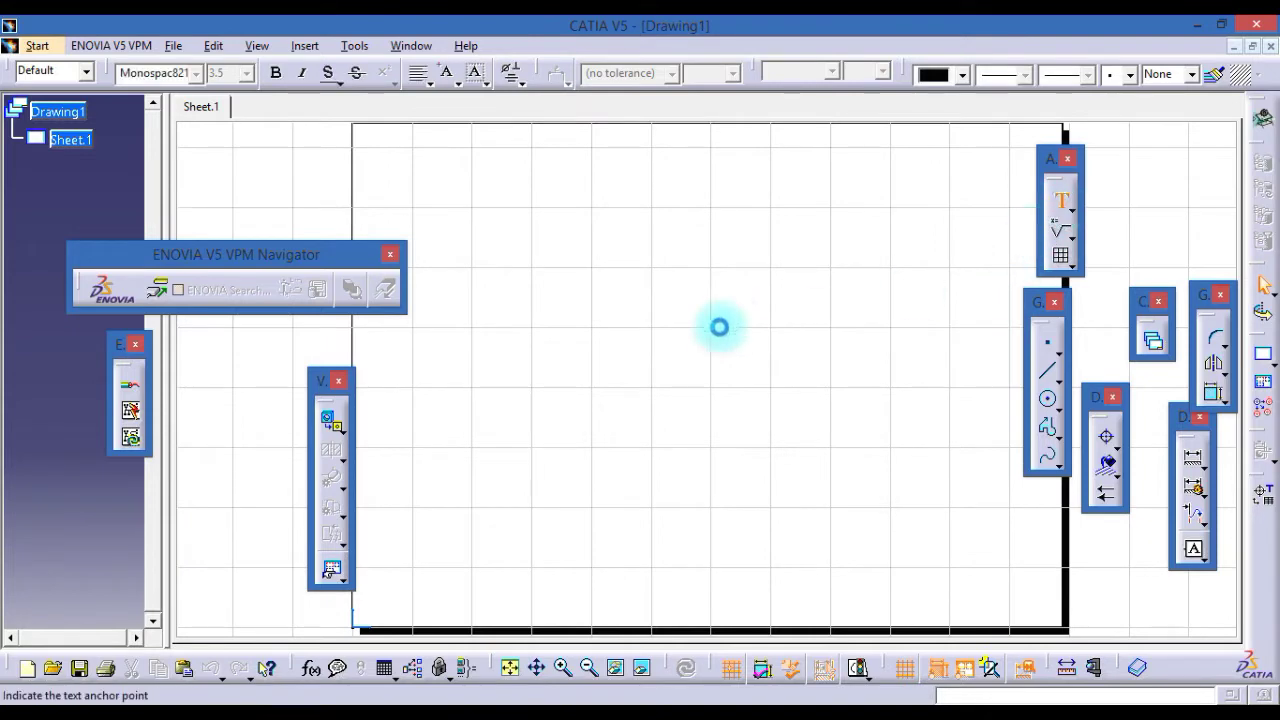
pyautogui.click(681, 337)
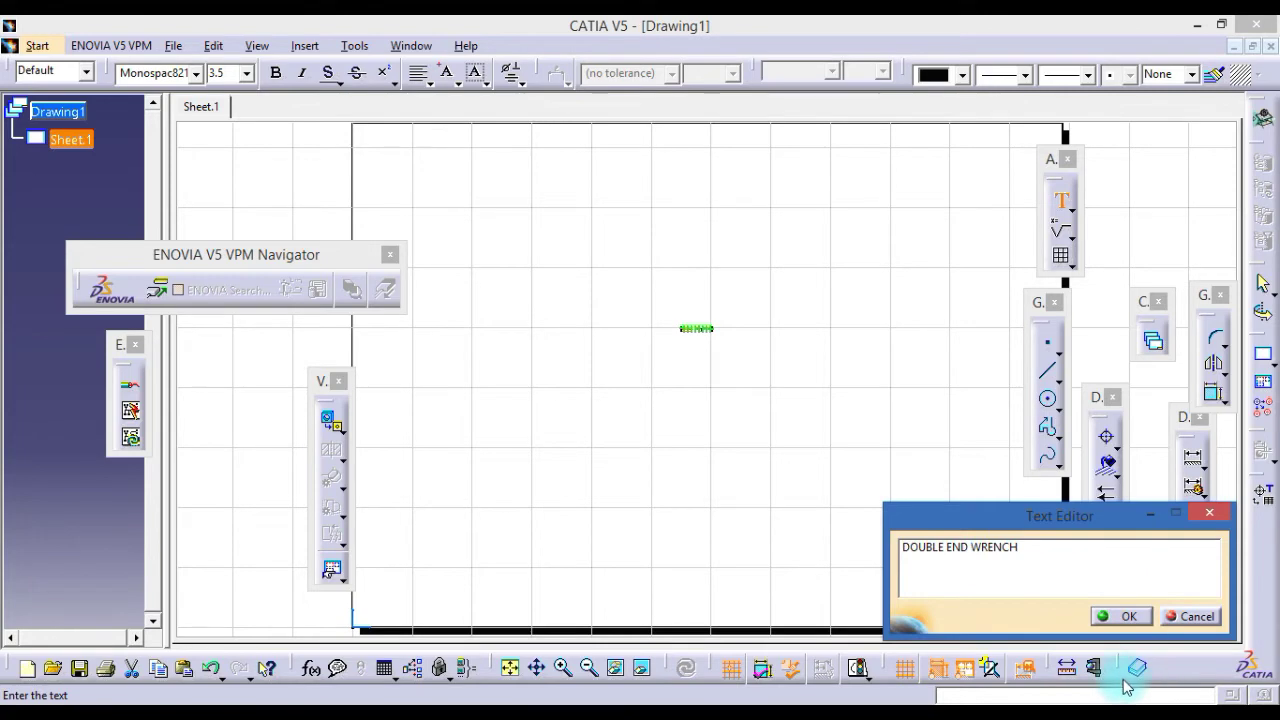
pyautogui.click(1112, 614)
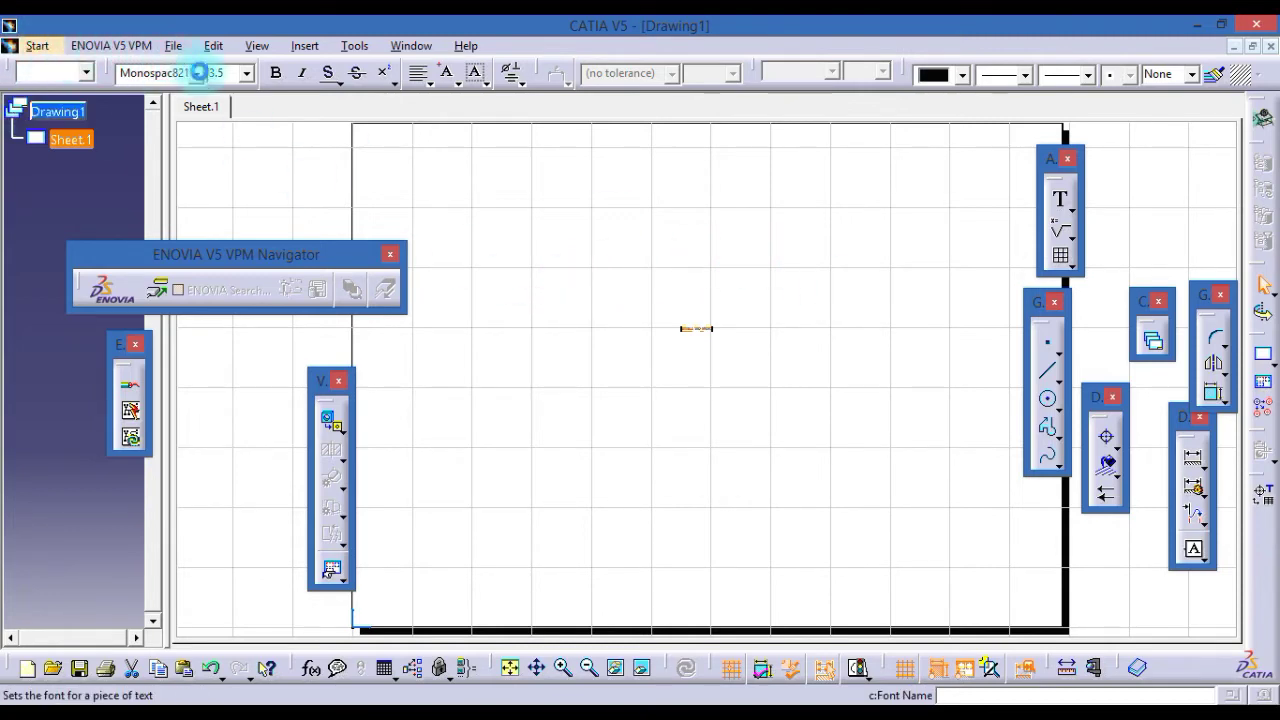
# Change the font of the DOUBLE END WRENCH text to Arial (TrueType)
pyautogui.click(196, 73)
pyautogui.scroll(4, 200, 150)
pyautogui.scroll(7, 200, 148)
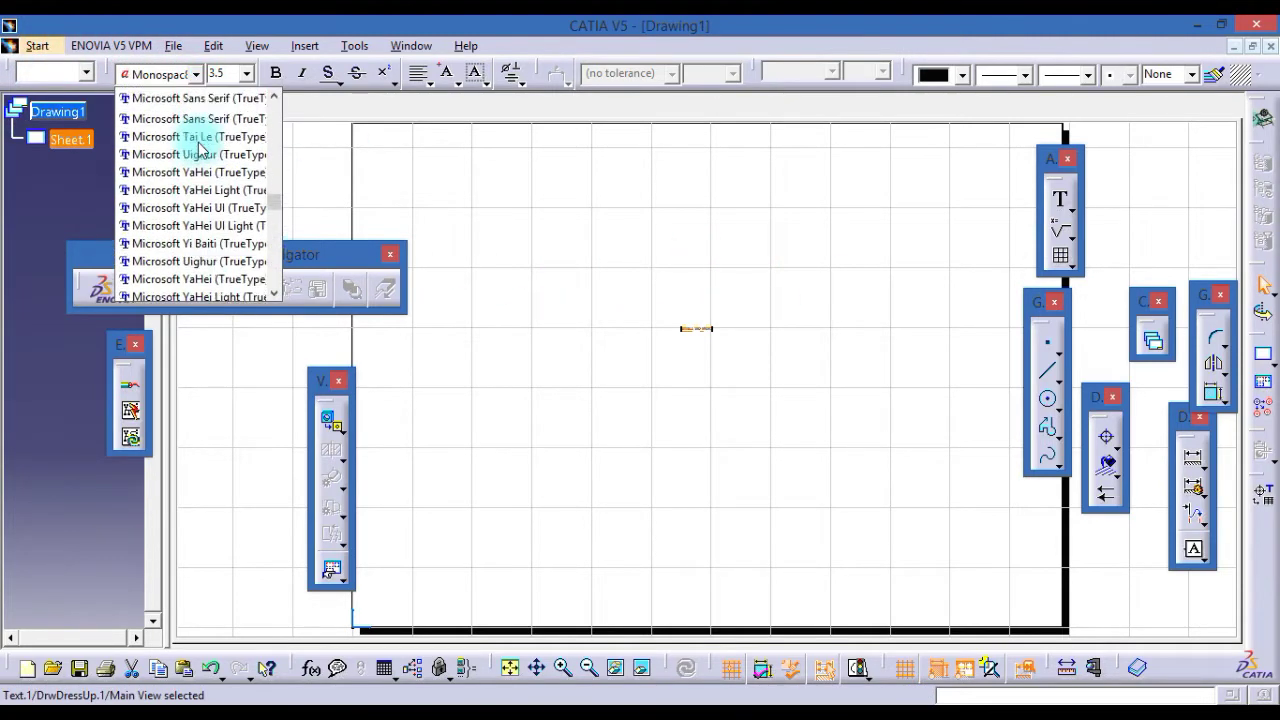
pyautogui.scroll(8, 197, 143)
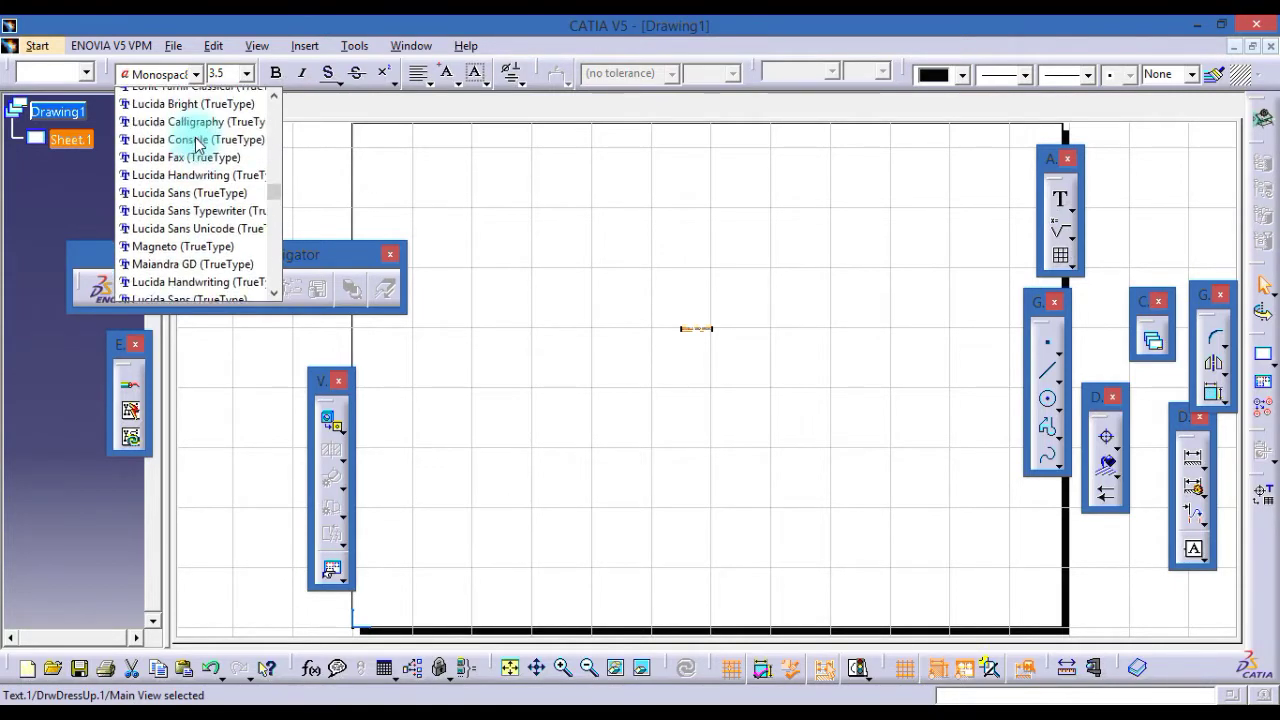
pyautogui.scroll(3, 196, 143)
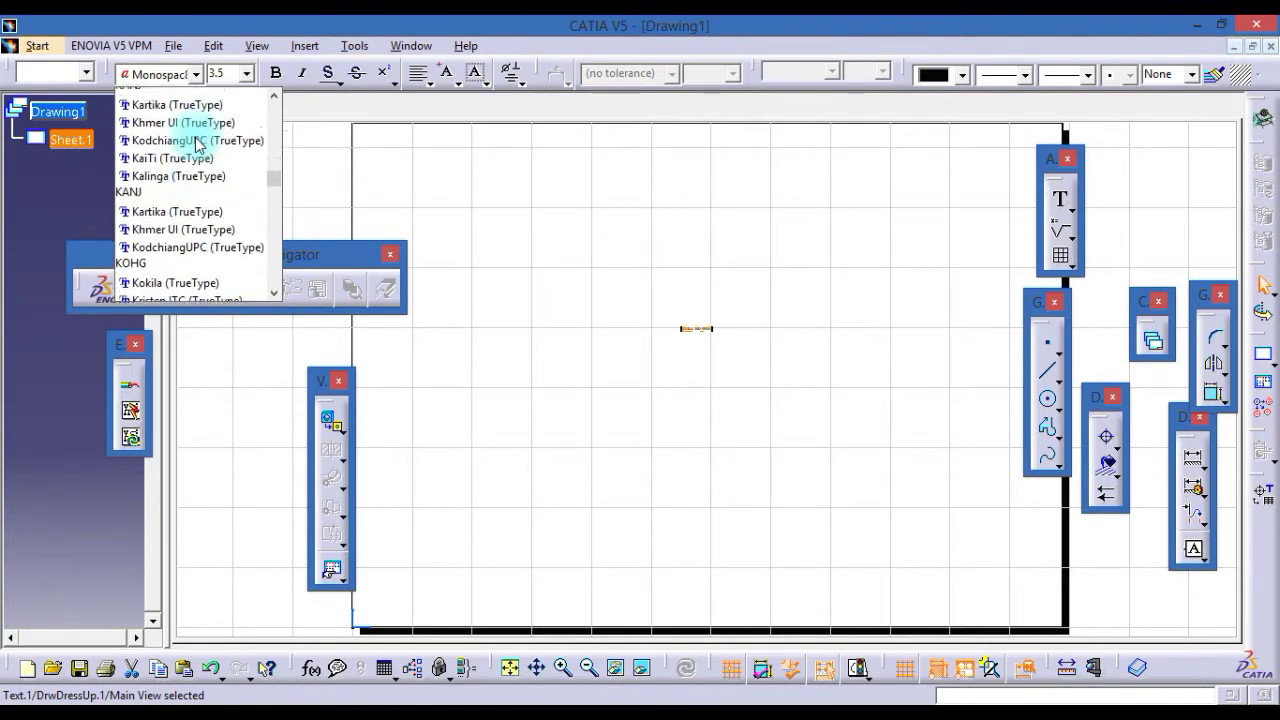
pyautogui.moveTo(268, 183); pyautogui.dragTo(271, 106)
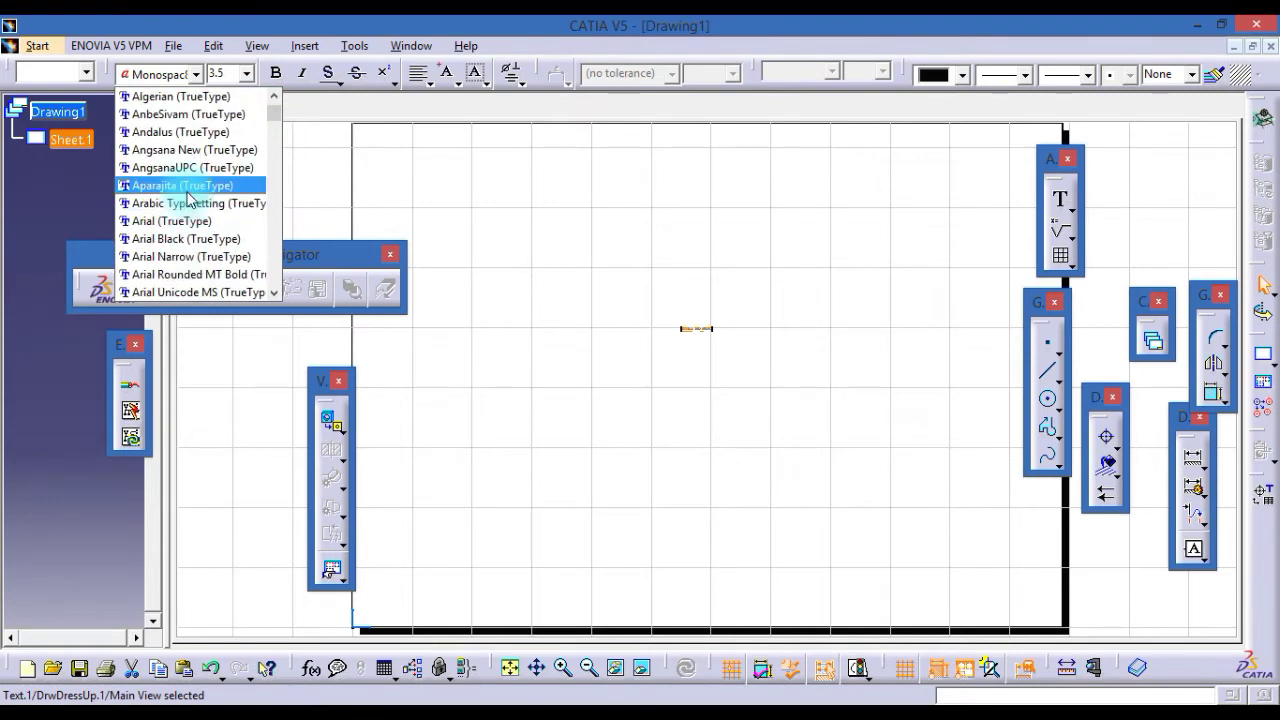
pyautogui.scroll(1, 187, 203)
pyautogui.scroll(-1, 186, 197)
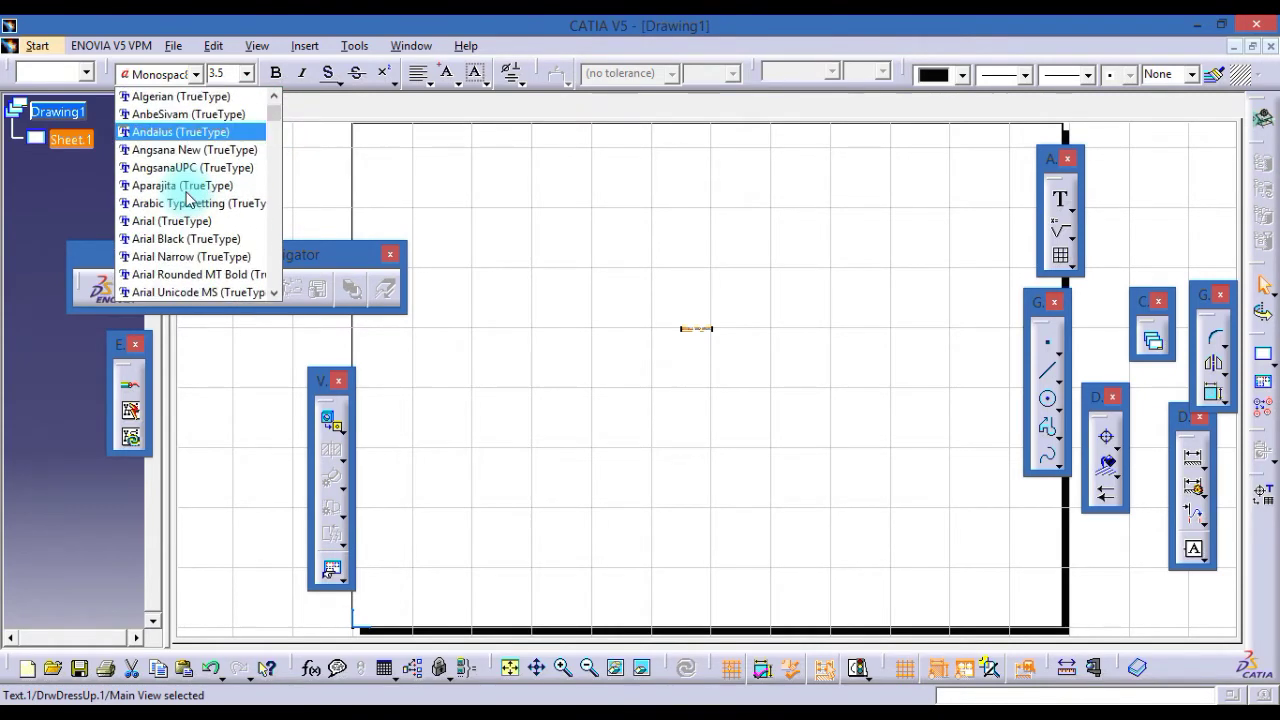
pyautogui.click(175, 219)
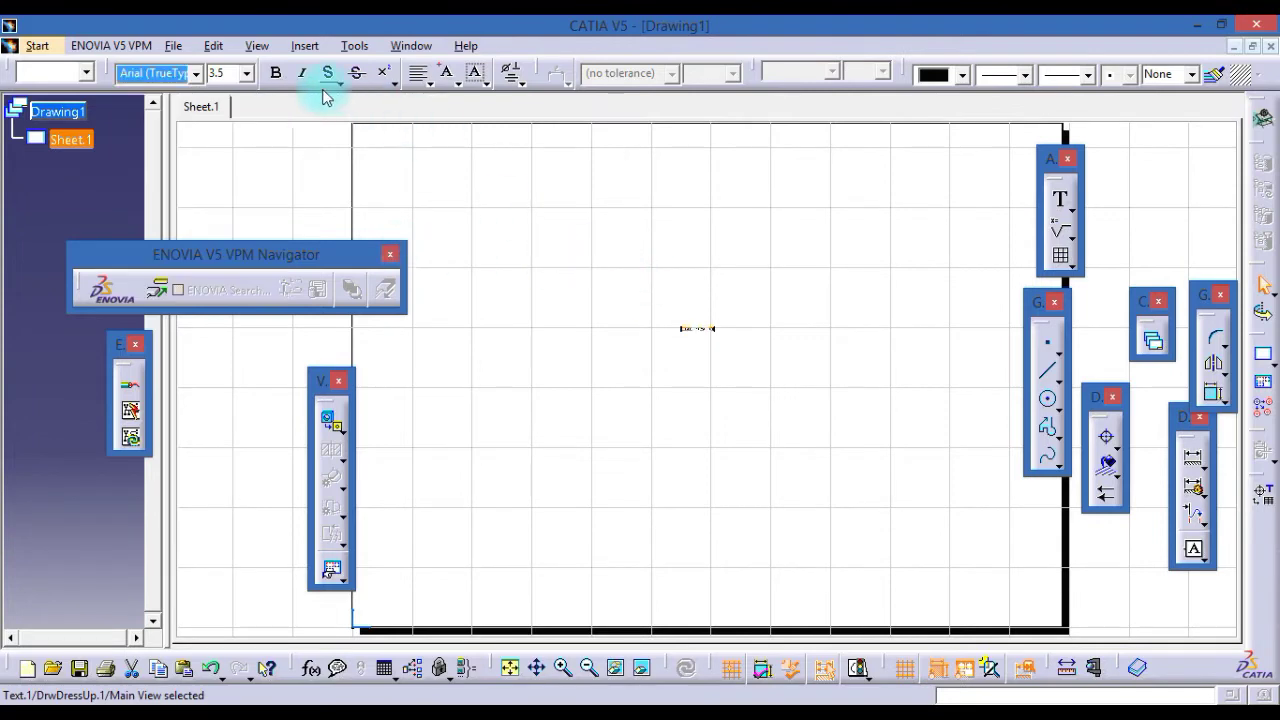
# Make the DOUBLE END WRENCH text bold and set its font size to 7.0
pyautogui.click(277, 72)
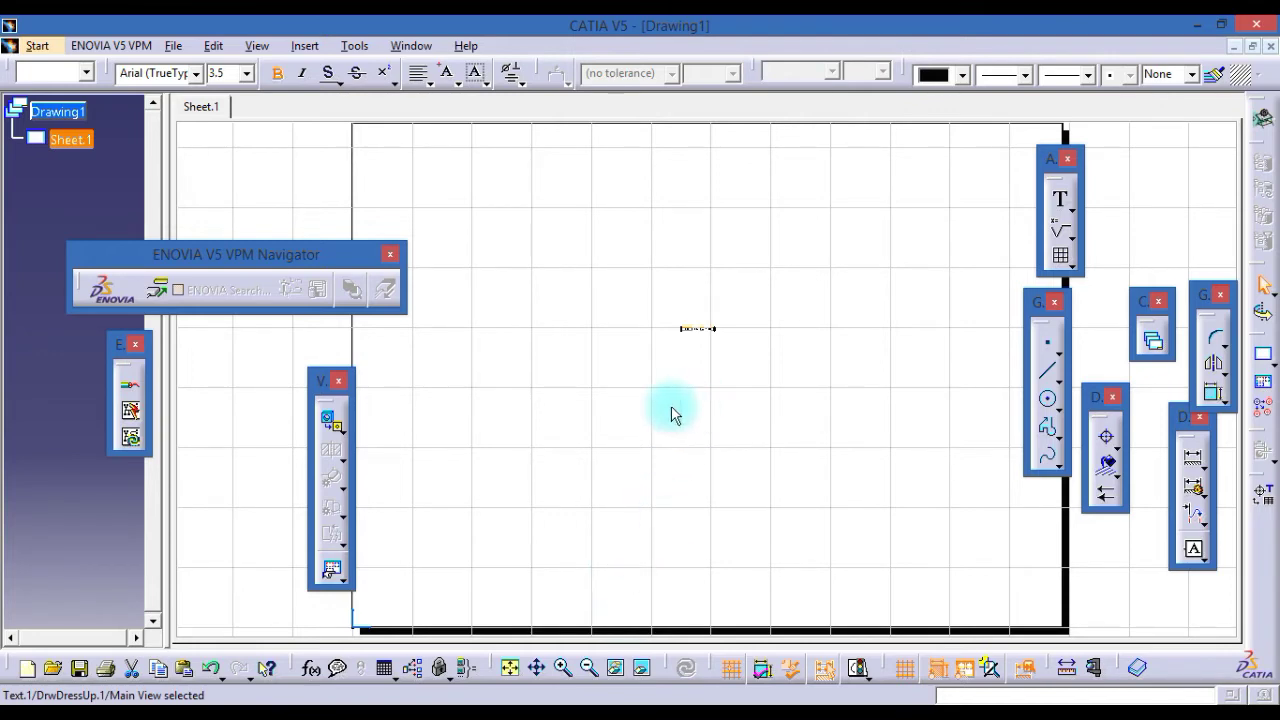
pyautogui.click(247, 73)
pyautogui.click(249, 132)
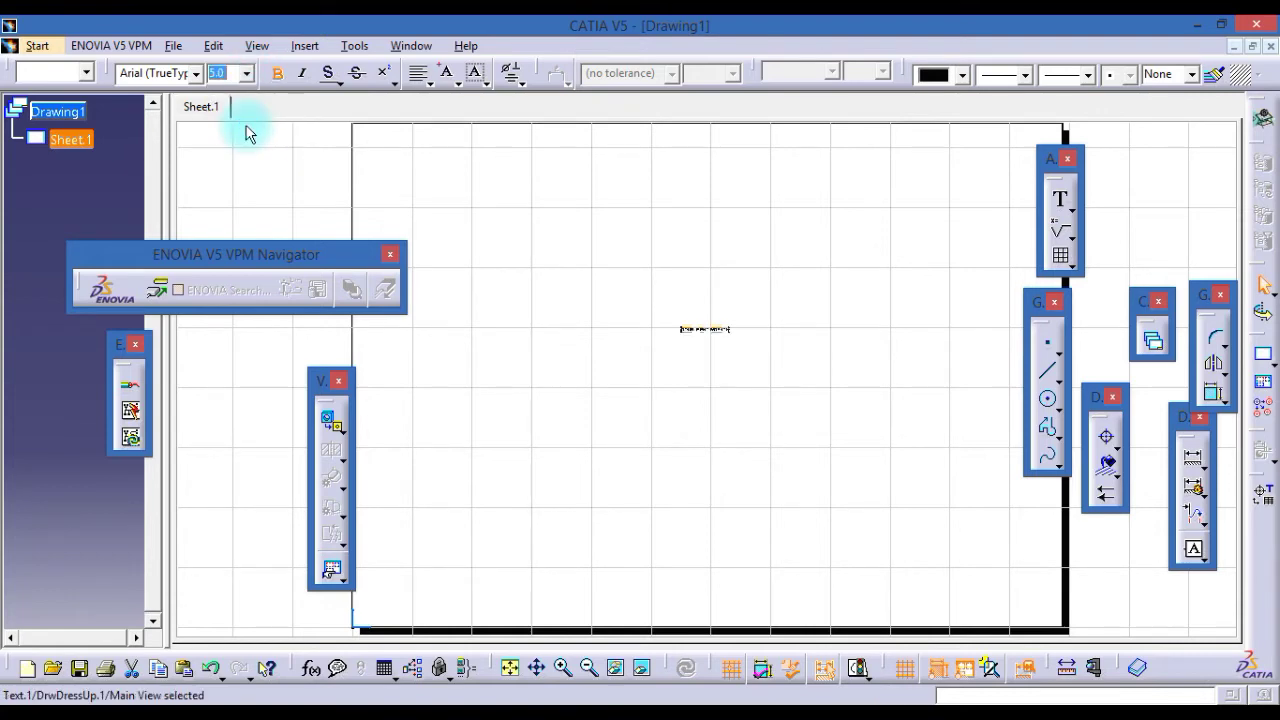
pyautogui.click(247, 73)
pyautogui.click(250, 136)
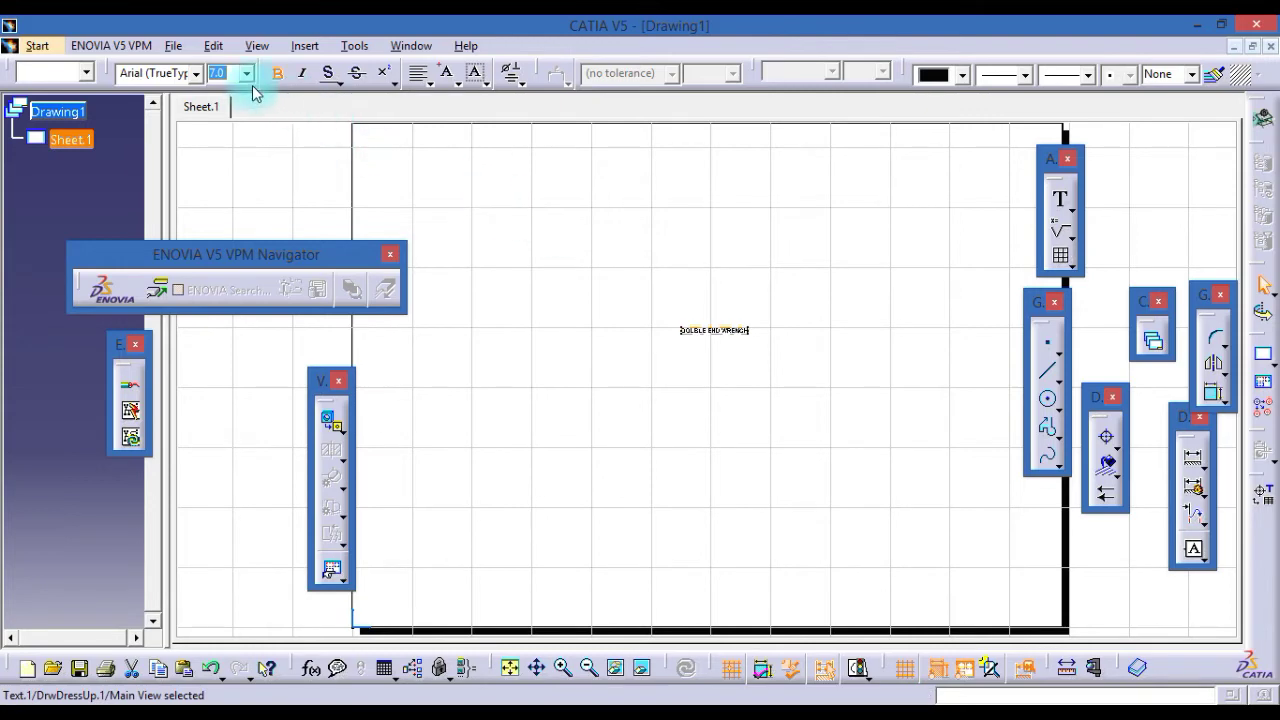
# Save the text drawing as Drawing1.dxf in the catia youtube folder and close it
pyautogui.click(170, 46)
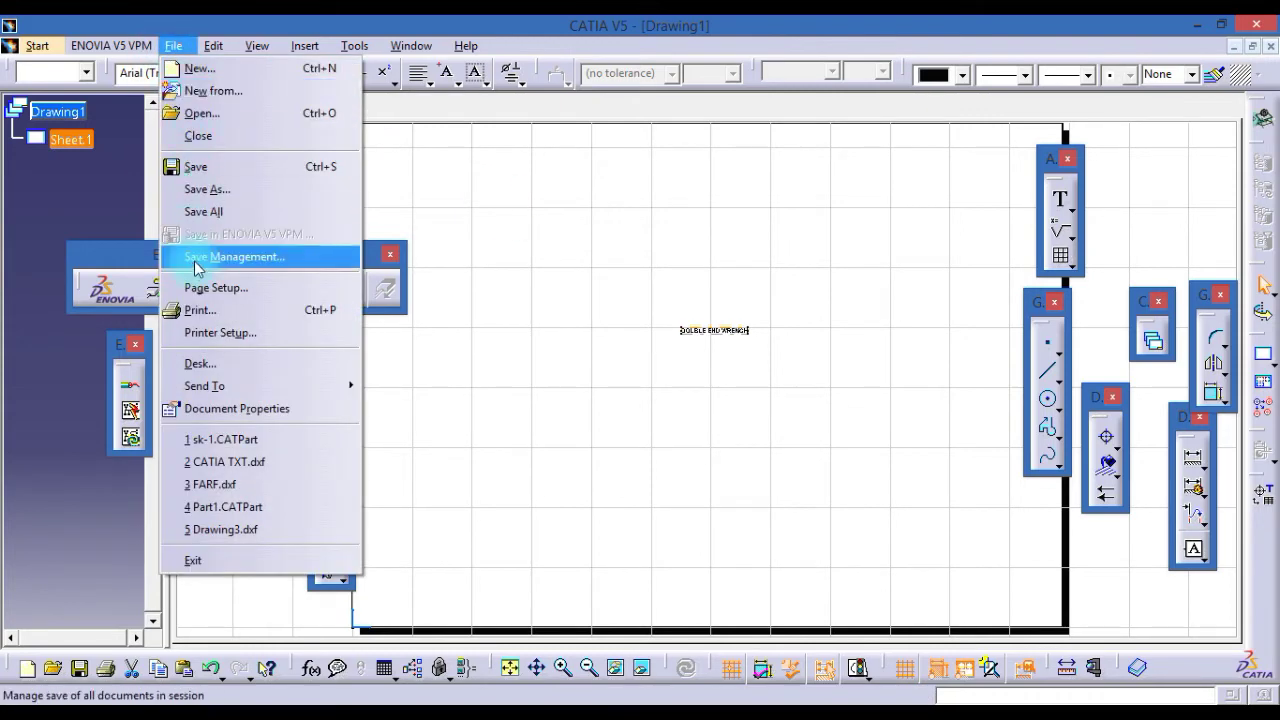
pyautogui.click(208, 190)
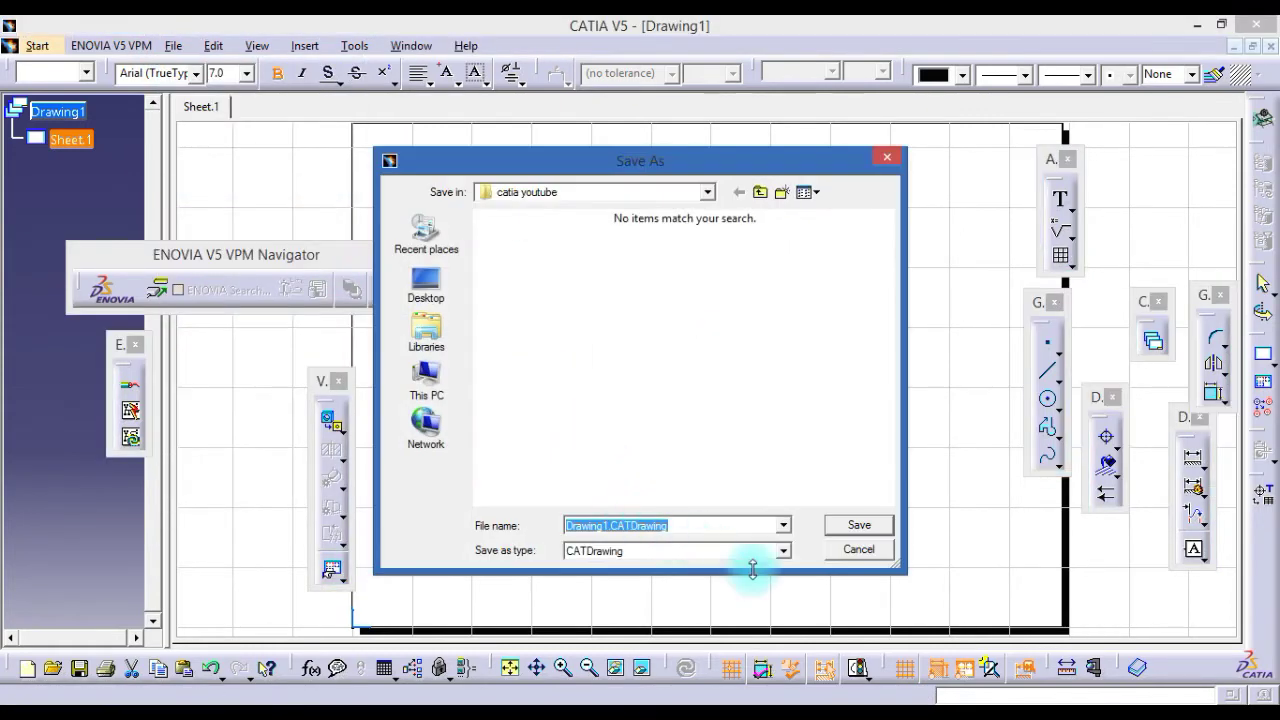
pyautogui.click(755, 556)
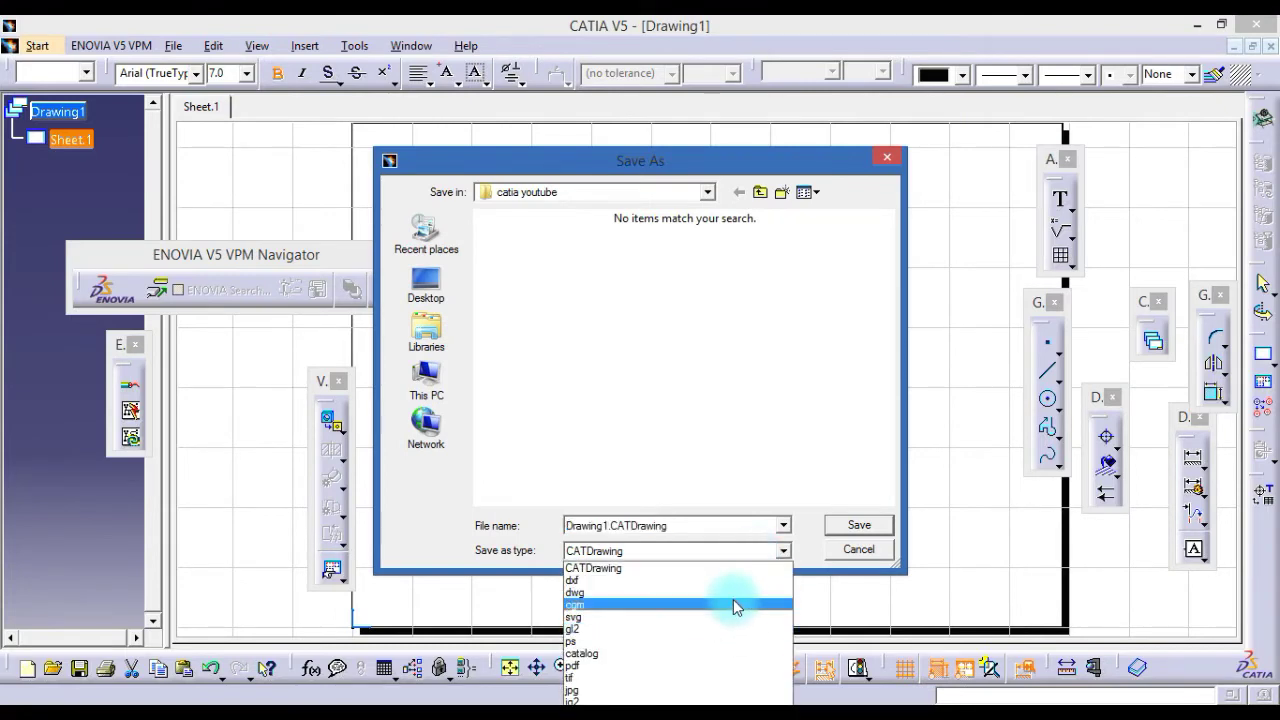
pyautogui.click(727, 581)
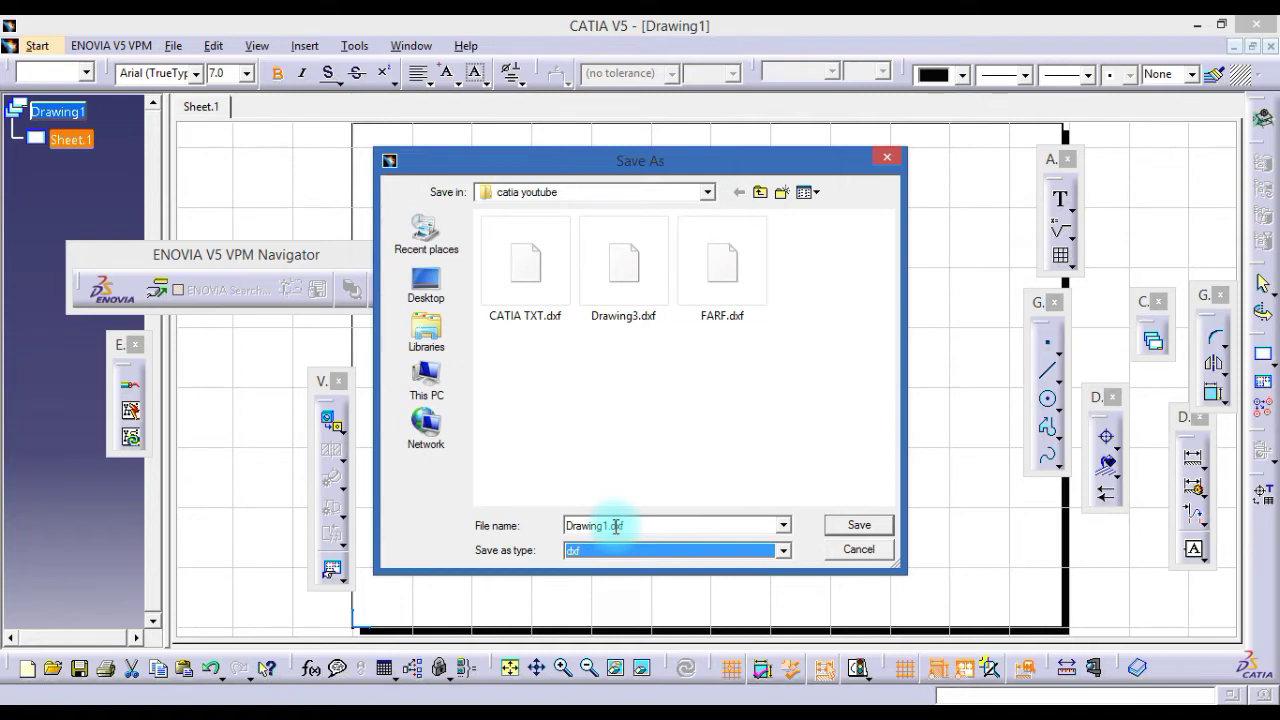
pyautogui.click(862, 527)
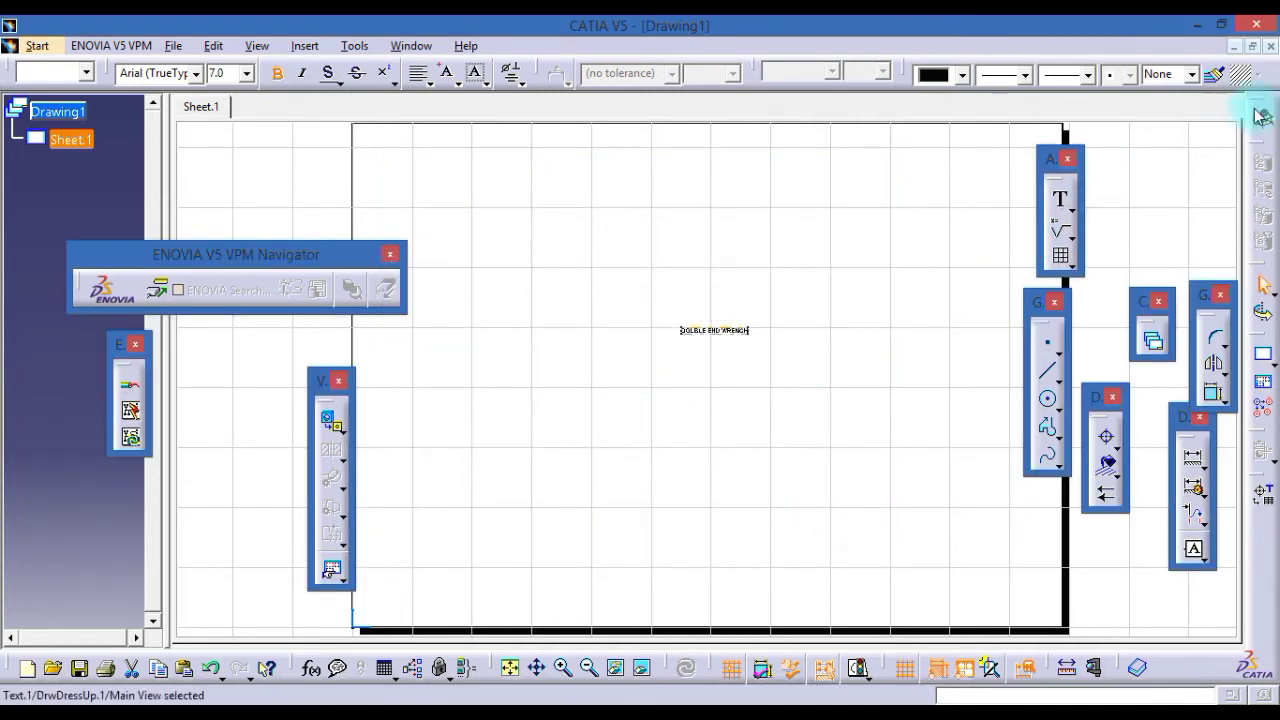
pyautogui.hotkey('ctrl', 'F4')
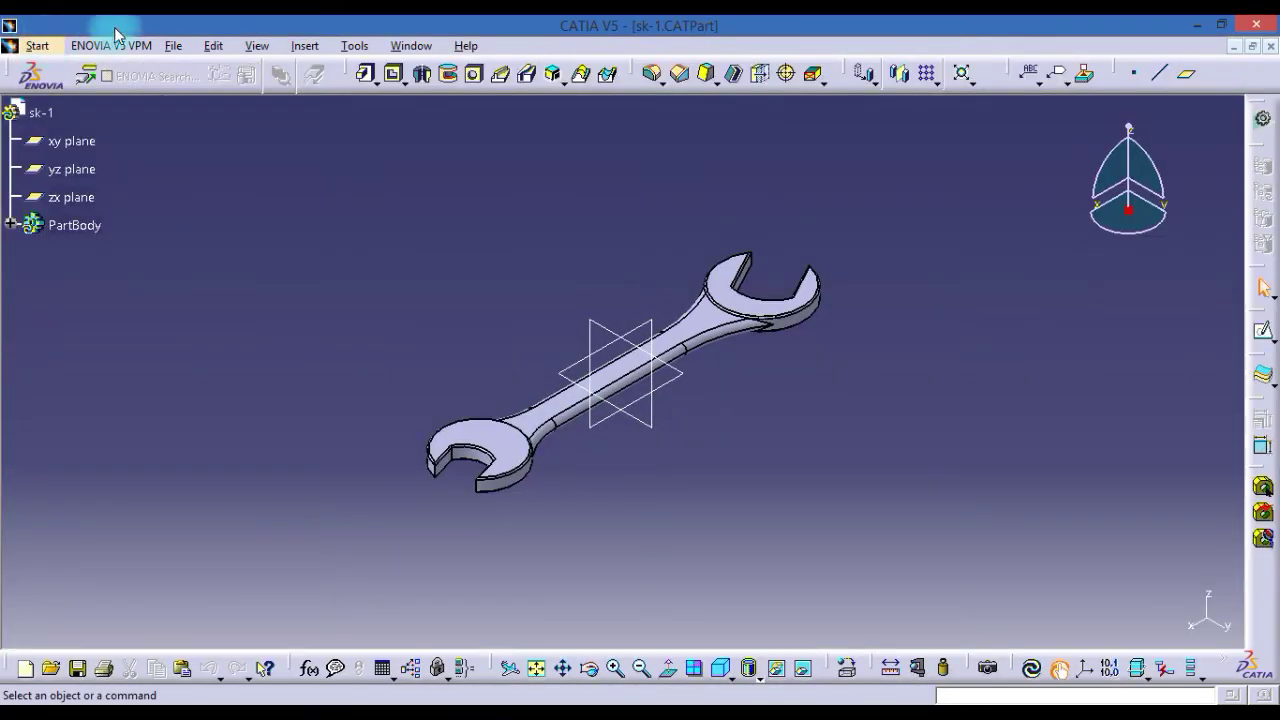
# Open the saved Drawing1.dxf from the catia youtube folder
pyautogui.click(173, 45)
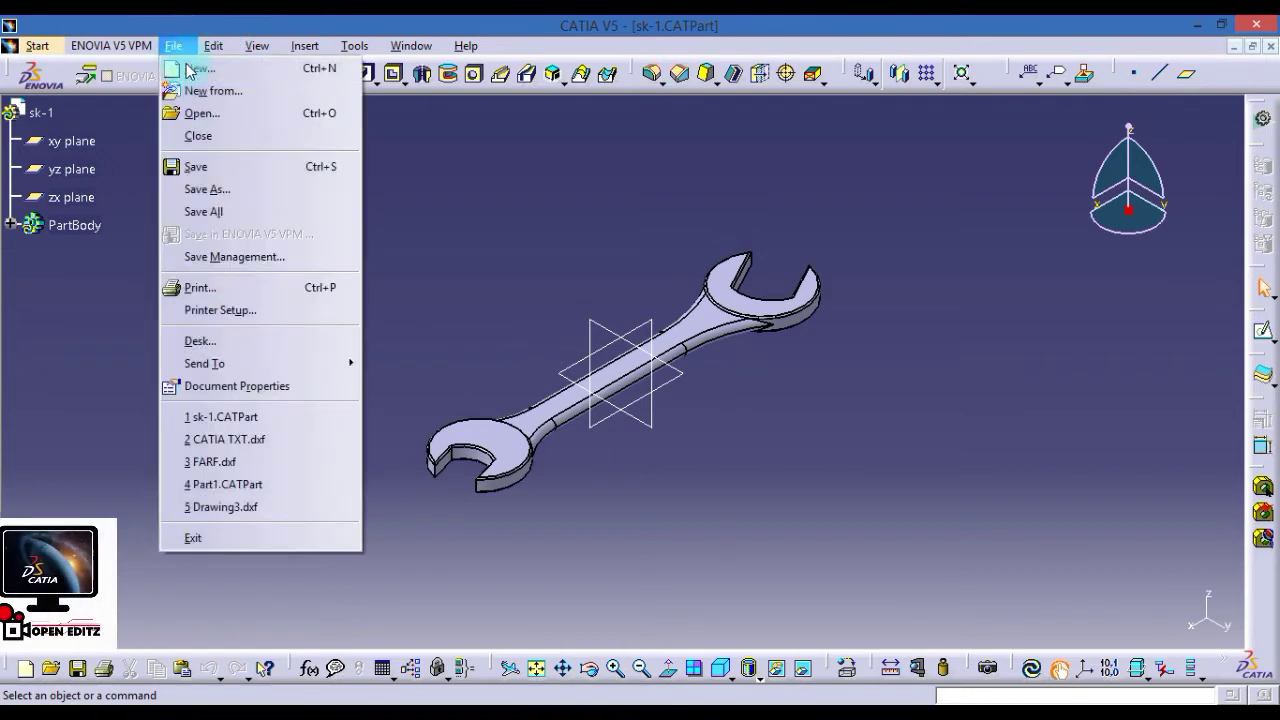
pyautogui.click(202, 113)
pyautogui.click(701, 412)
pyautogui.scroll(-3, 714, 414)
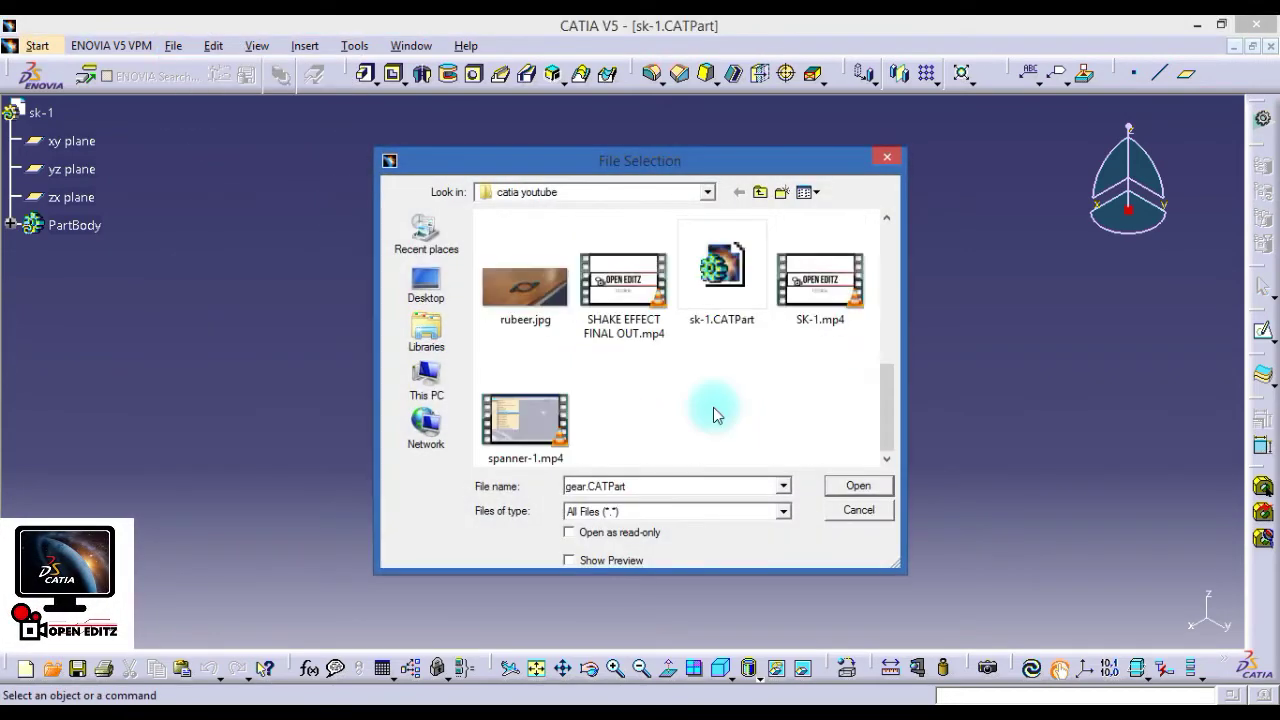
pyautogui.scroll(2, 686, 414)
pyautogui.scroll(-2, 700, 406)
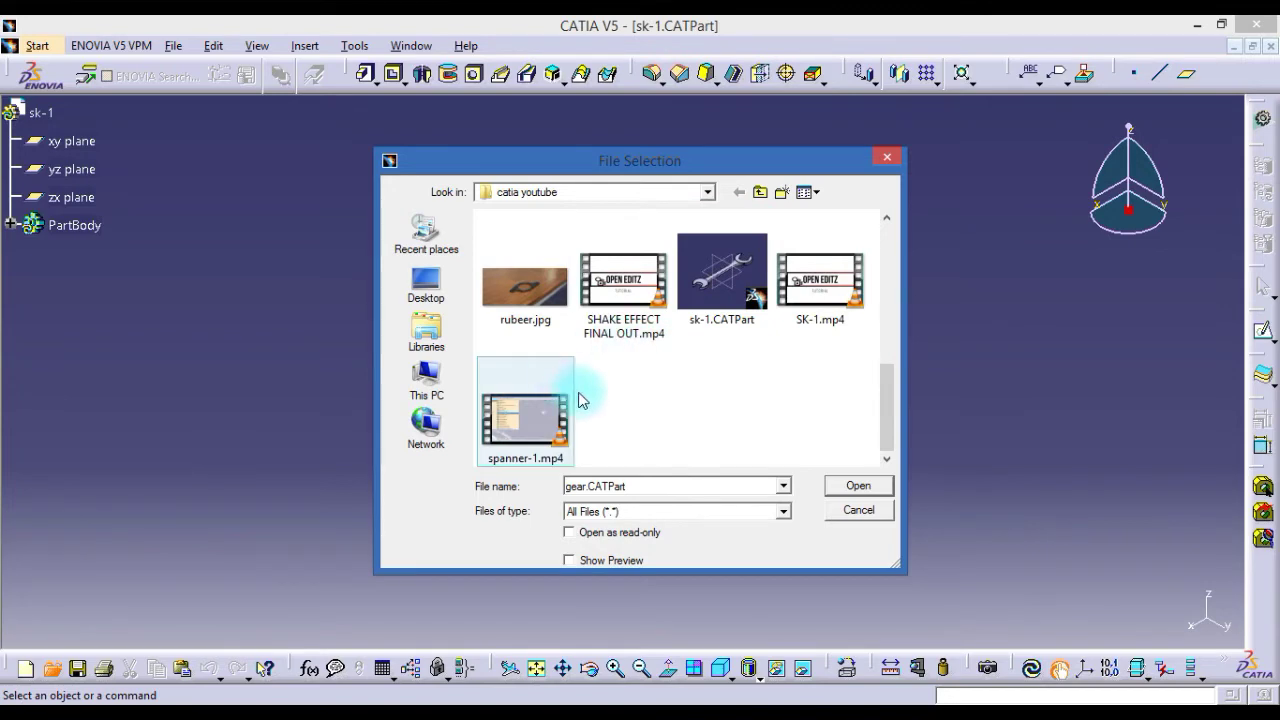
pyautogui.scroll(1, 650, 385)
pyautogui.scroll(2, 651, 385)
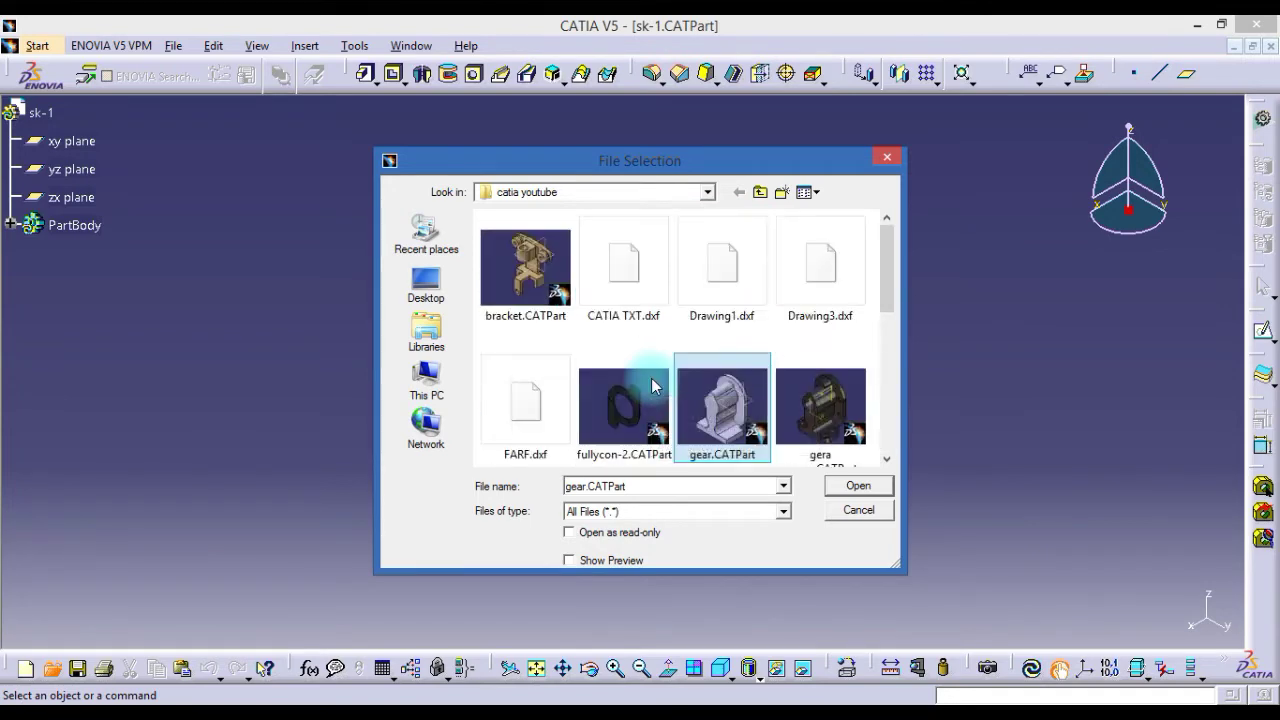
pyautogui.click(722, 268)
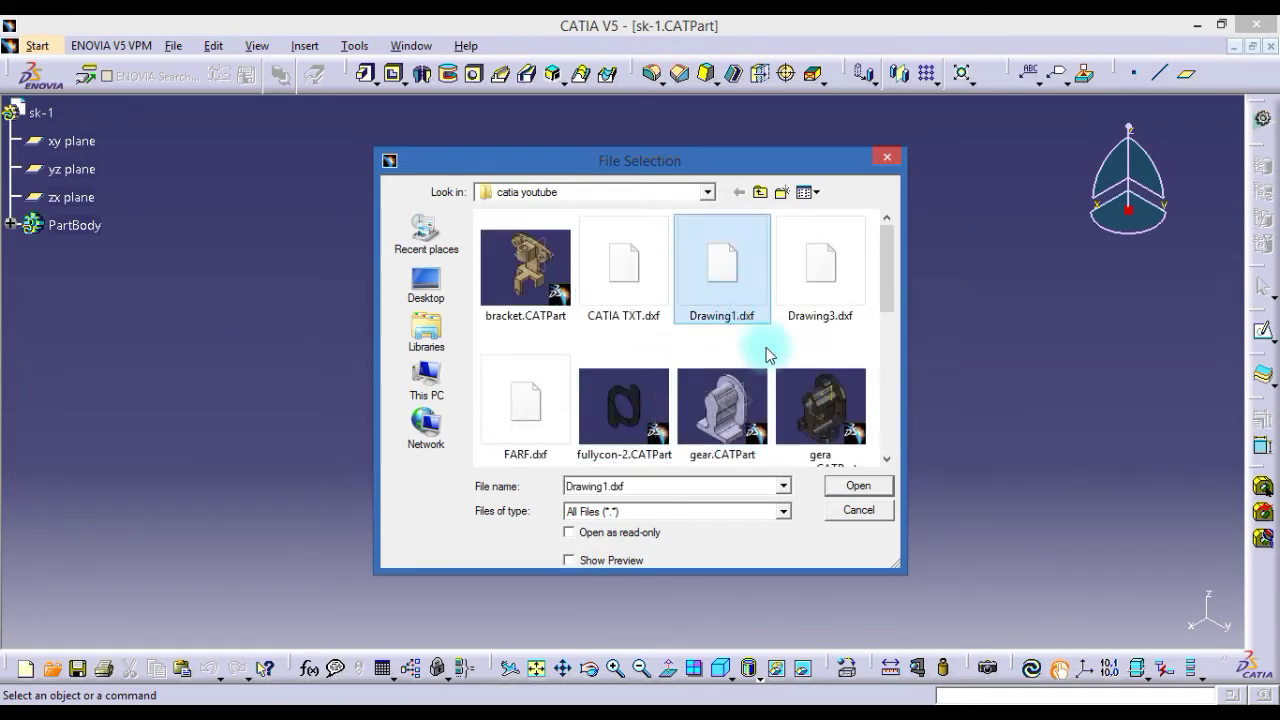
pyautogui.click(850, 485)
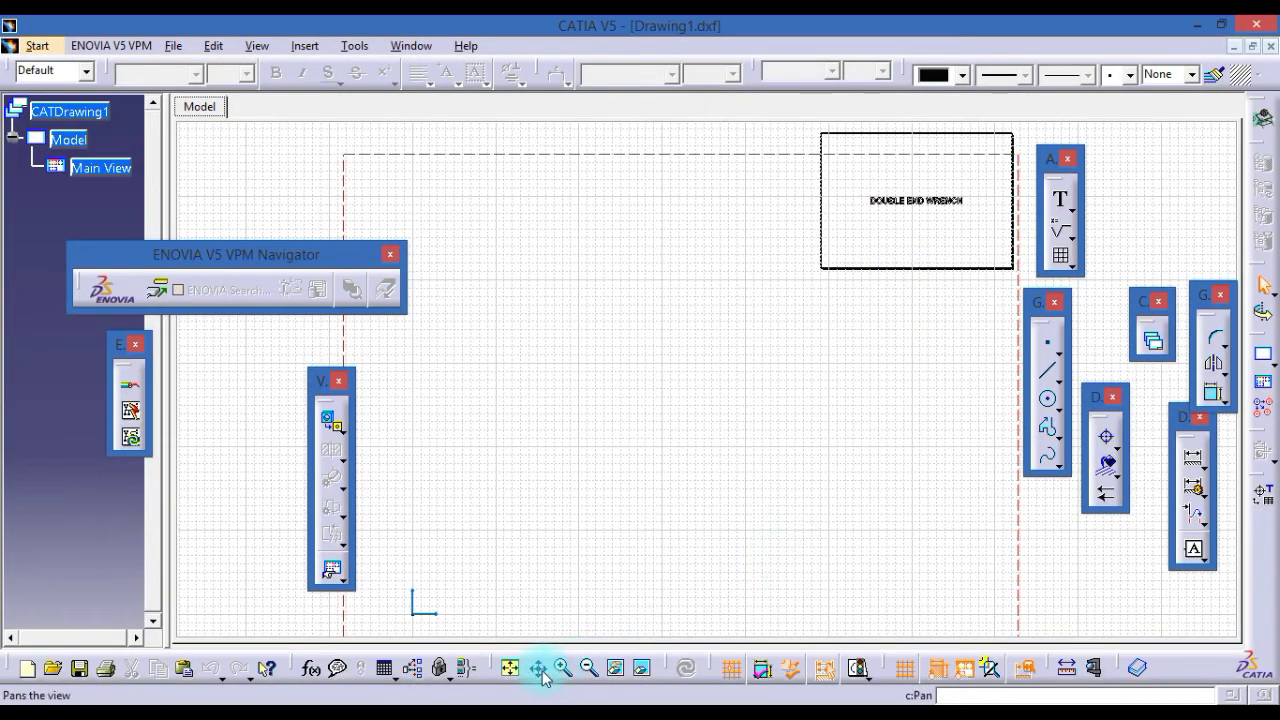
# Select the whole DOUBLE END WRENCH text in Drawing1.dxf and copy it
pyautogui.moveTo(876, 423)
pyautogui.mouseDown(button='middle')
pyautogui.moveTo(880, 320)
pyautogui.moveTo(588, 554)
pyautogui.mouseUp(button='middle')
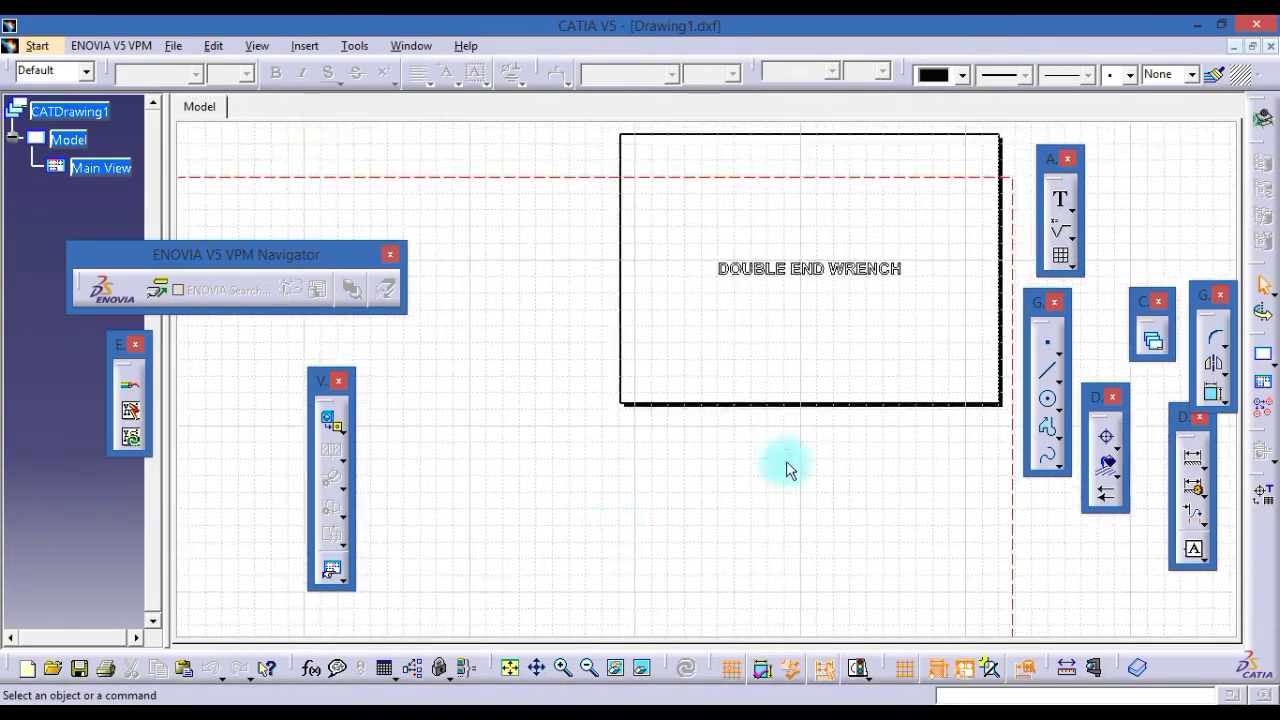
pyautogui.click(714, 271)
pyautogui.click(912, 301)
pyautogui.click(891, 271)
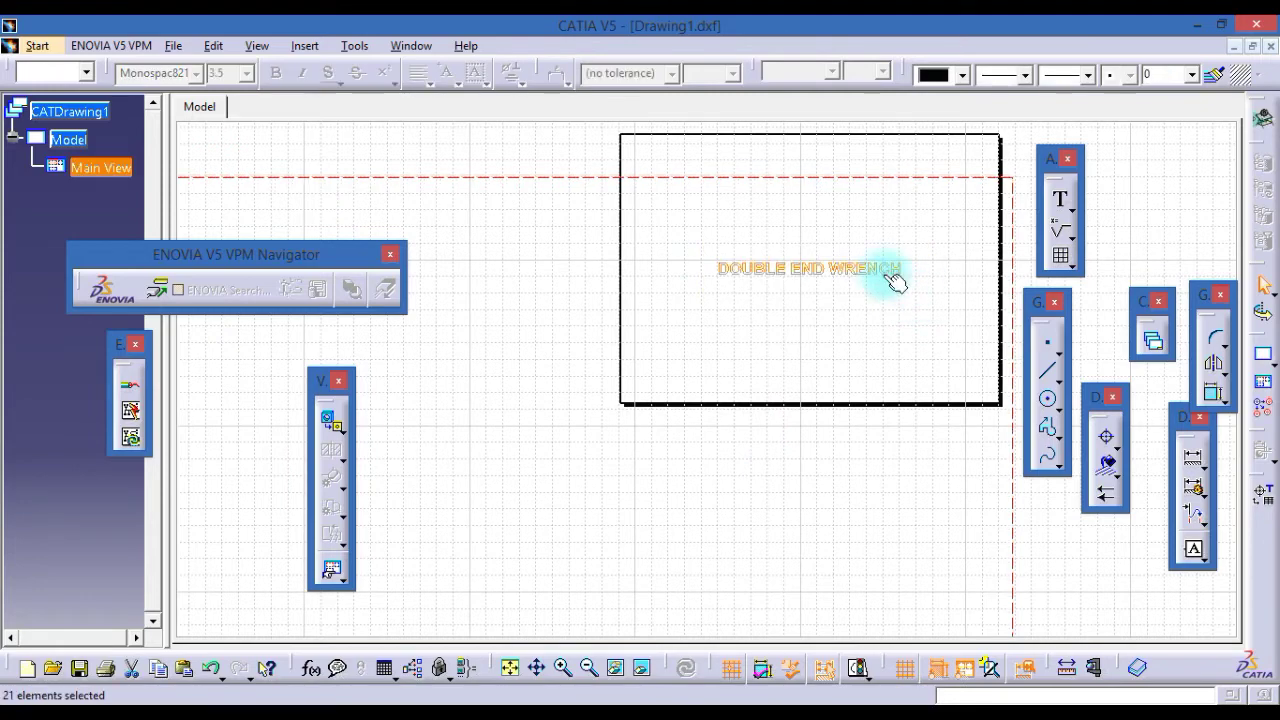
pyautogui.rightClick(880, 268)
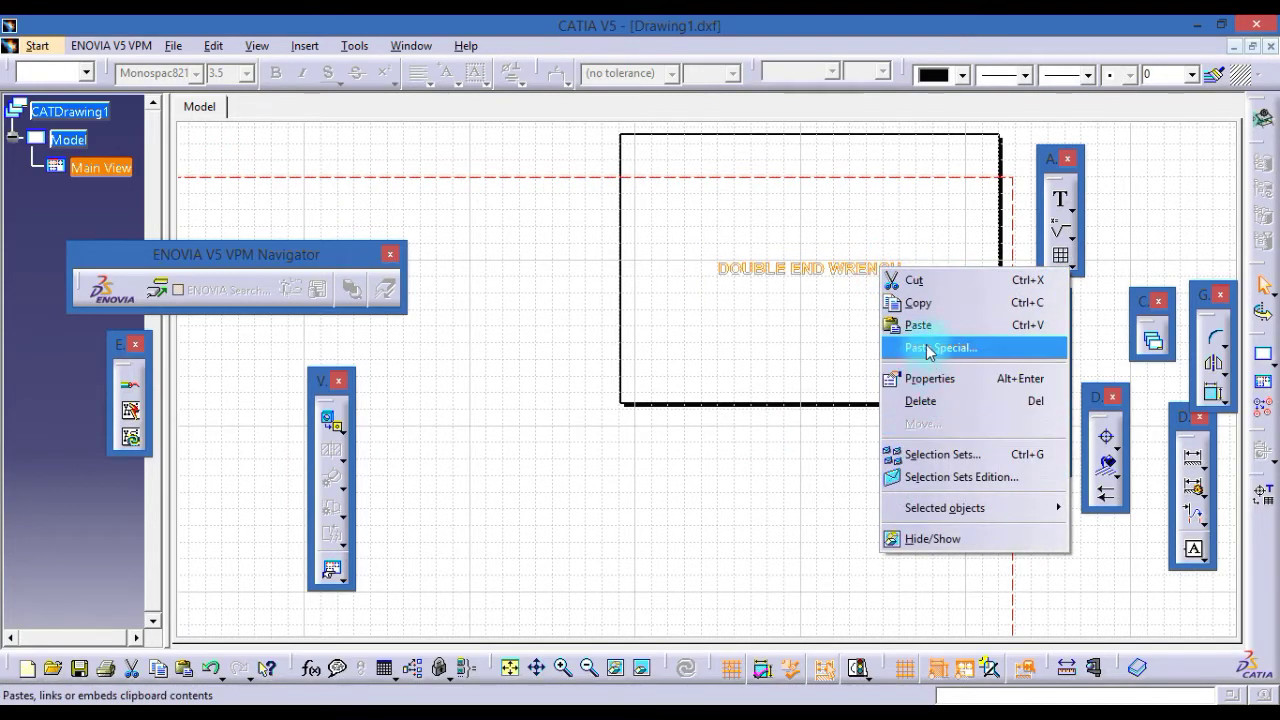
pyautogui.click(918, 302)
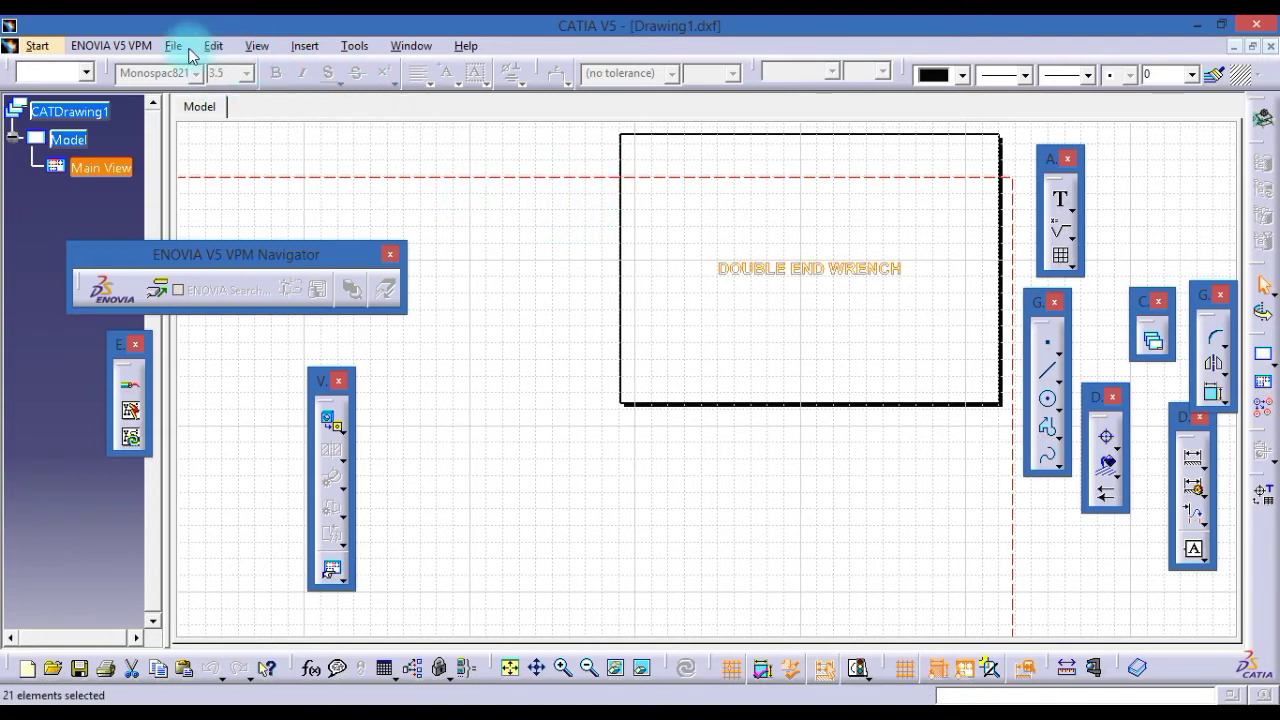
# Switch to sk-1.CATPart and start a sketch on the upper face of the wrench handle
pyautogui.click(411, 46)
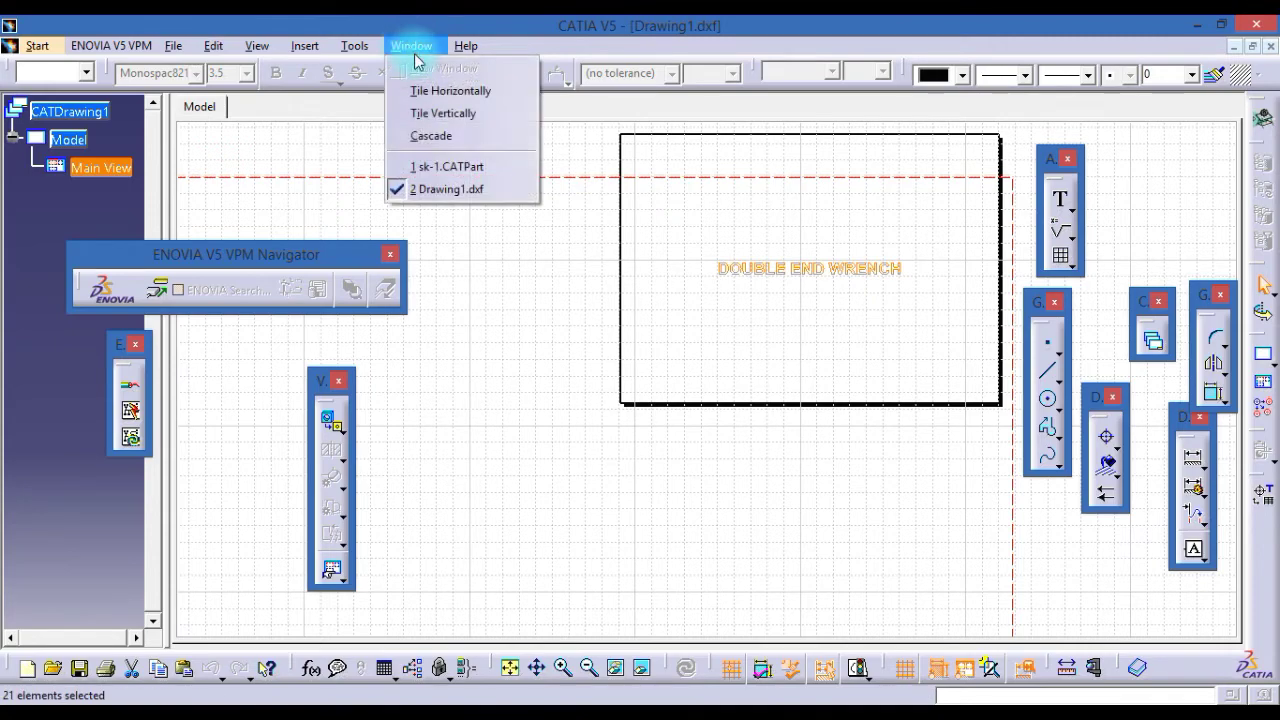
pyautogui.click(440, 166)
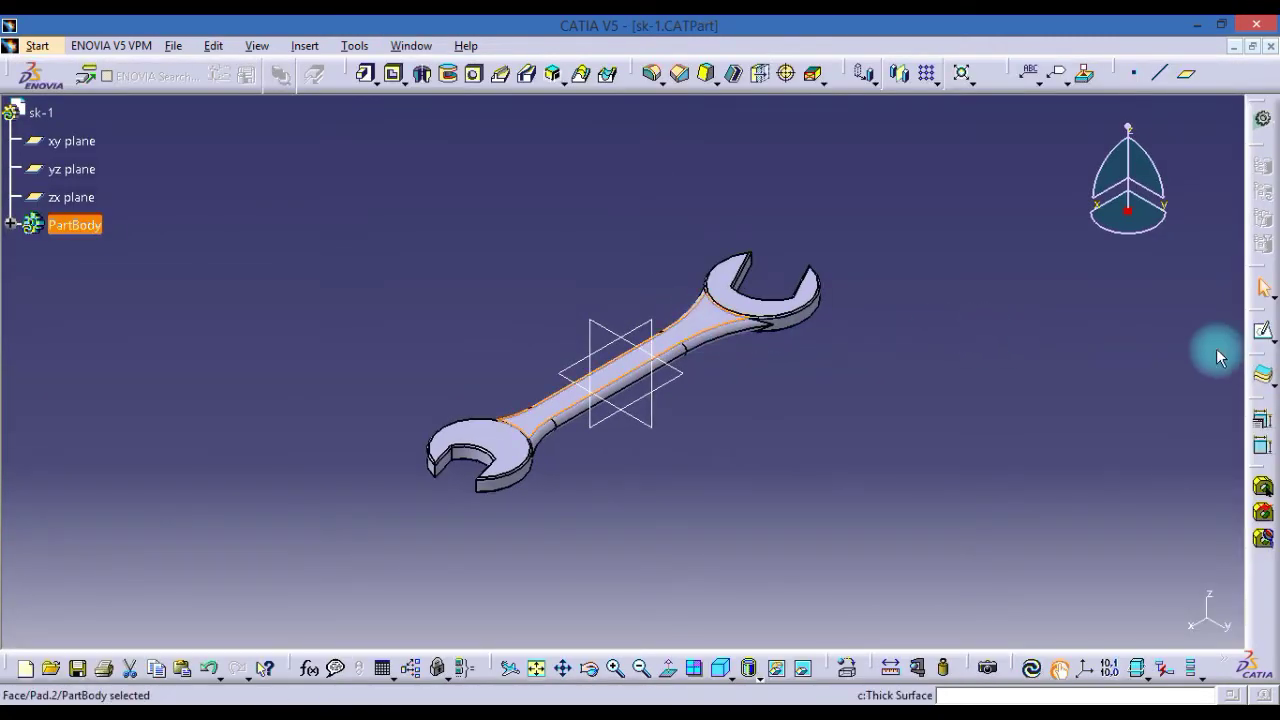
pyautogui.click(1262, 331)
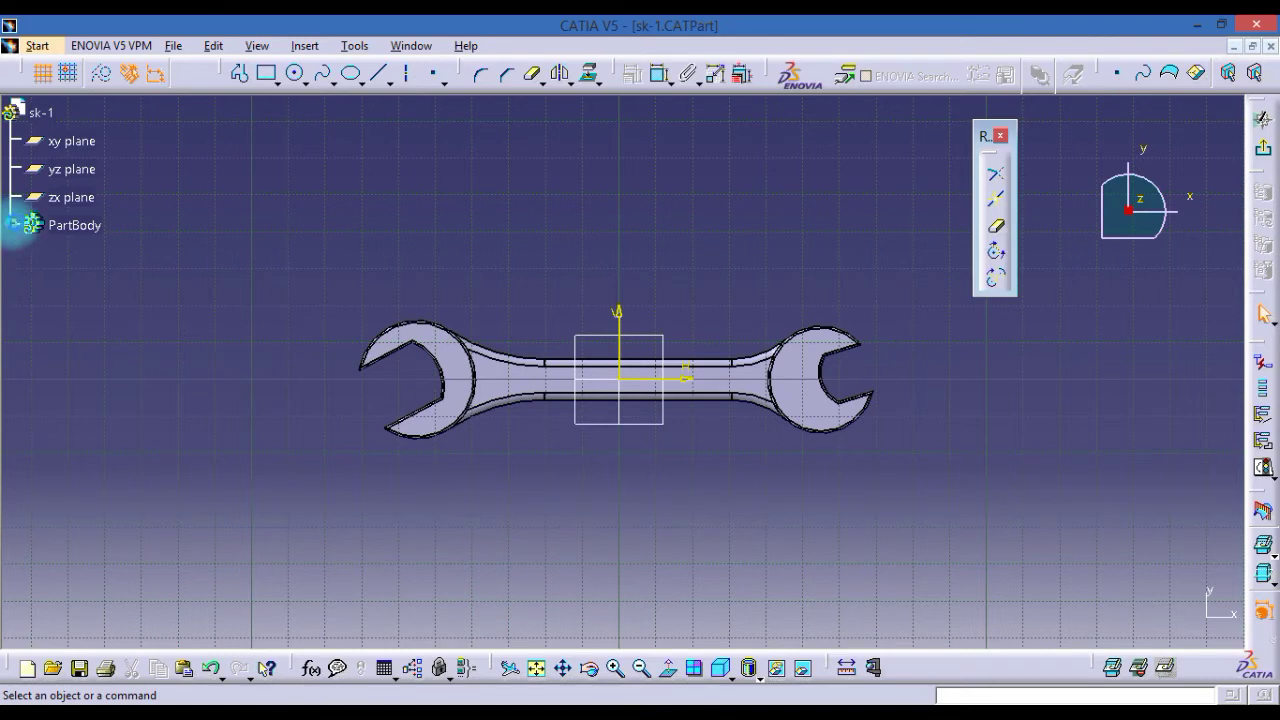
# Expand the PartBody tree, return to Drawing1.dxf and copy the DOUBLE END WRENCH text once more
pyautogui.click(11, 224)
pyautogui.rightClick(112, 421)
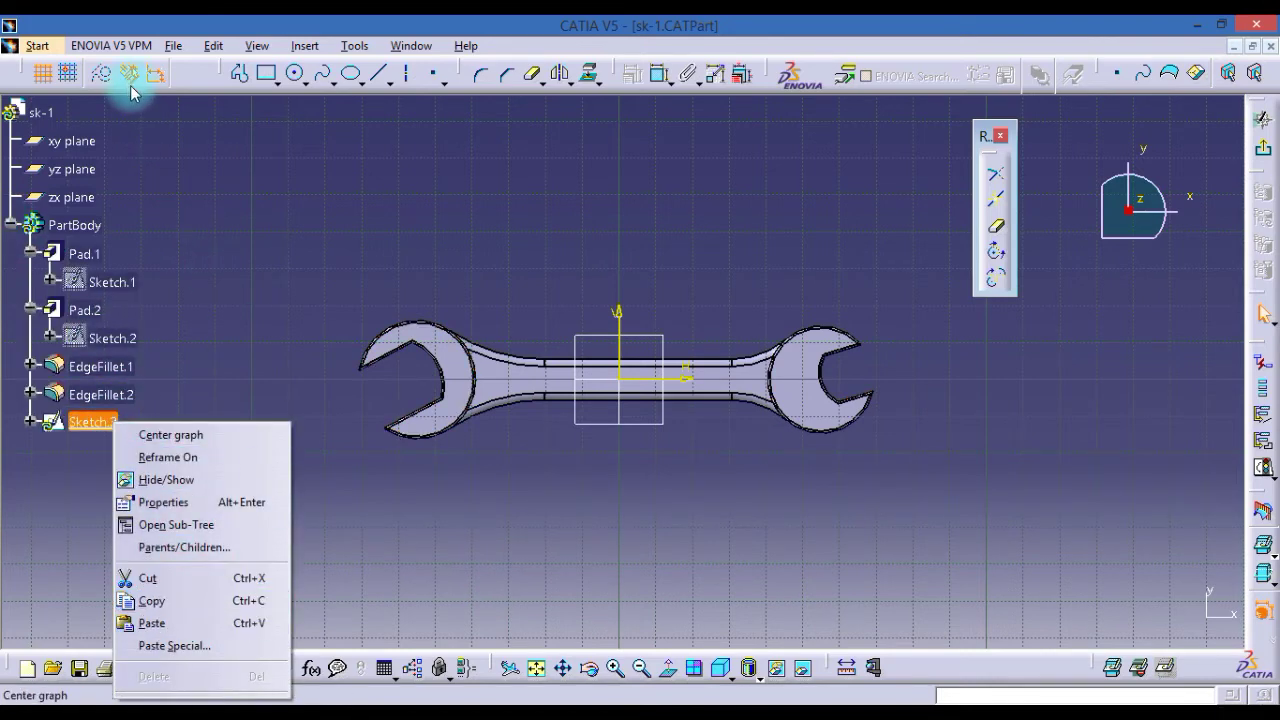
pyautogui.click(440, 50)
pyautogui.click(414, 45)
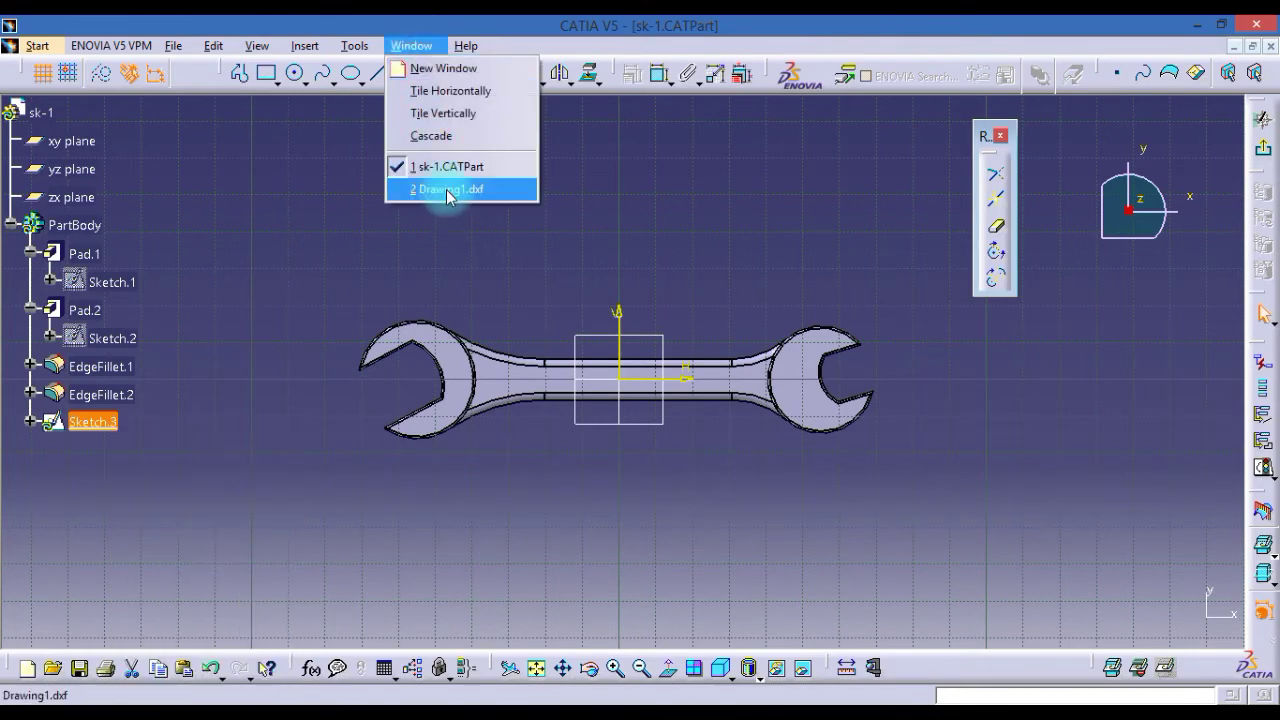
pyautogui.click(430, 189)
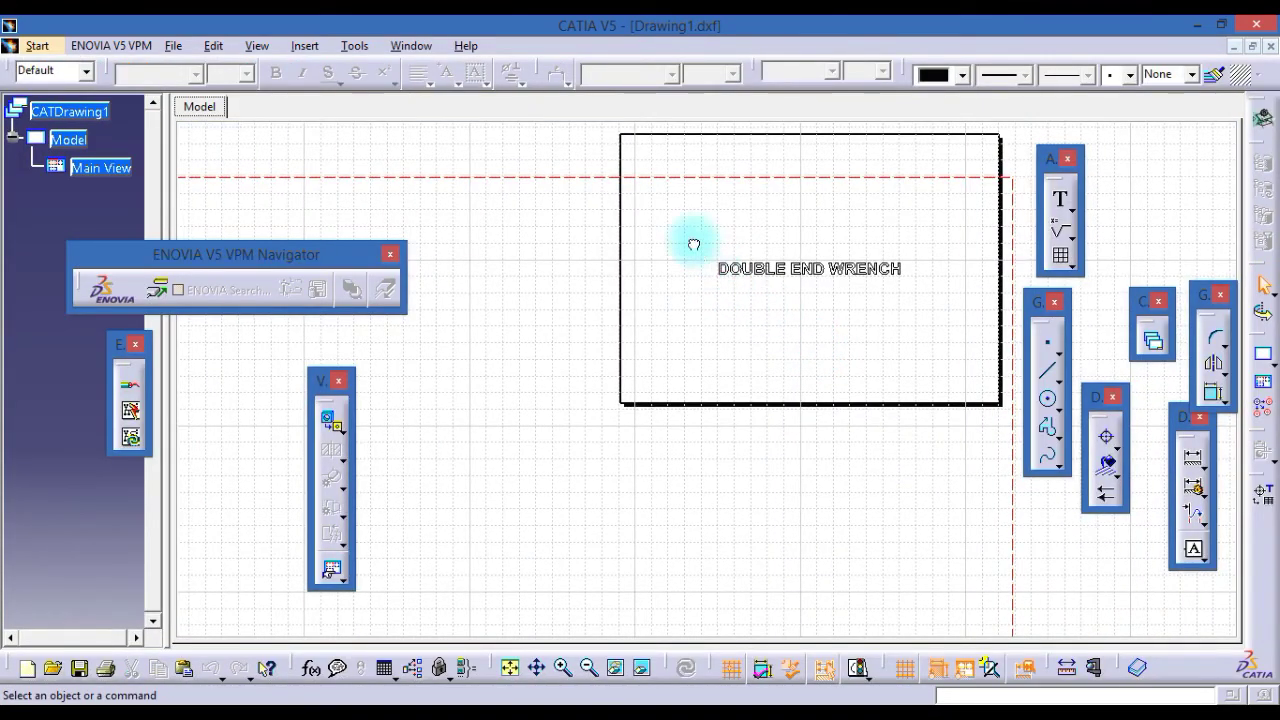
pyautogui.moveTo(689, 240)
pyautogui.mouseDown()
pyautogui.moveTo(900, 300)
pyautogui.moveTo(940, 326)
pyautogui.mouseUp()
pyautogui.rightClick(898, 277)
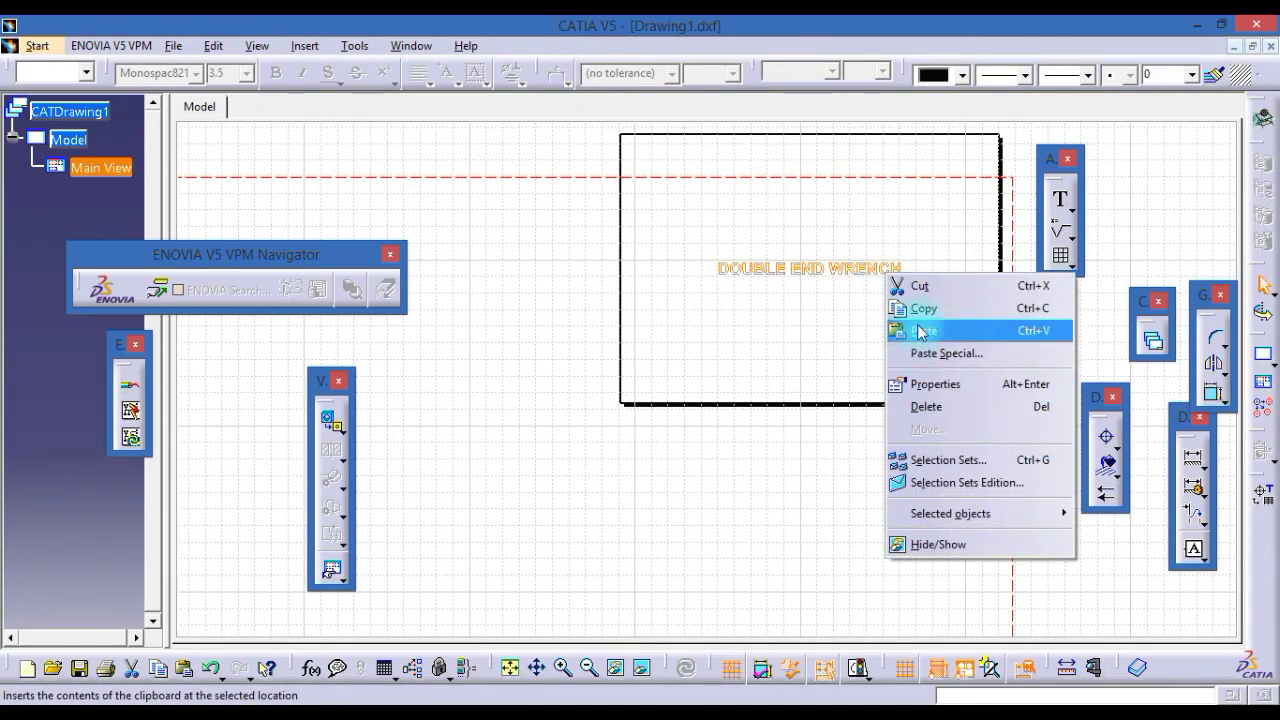
pyautogui.click(919, 316)
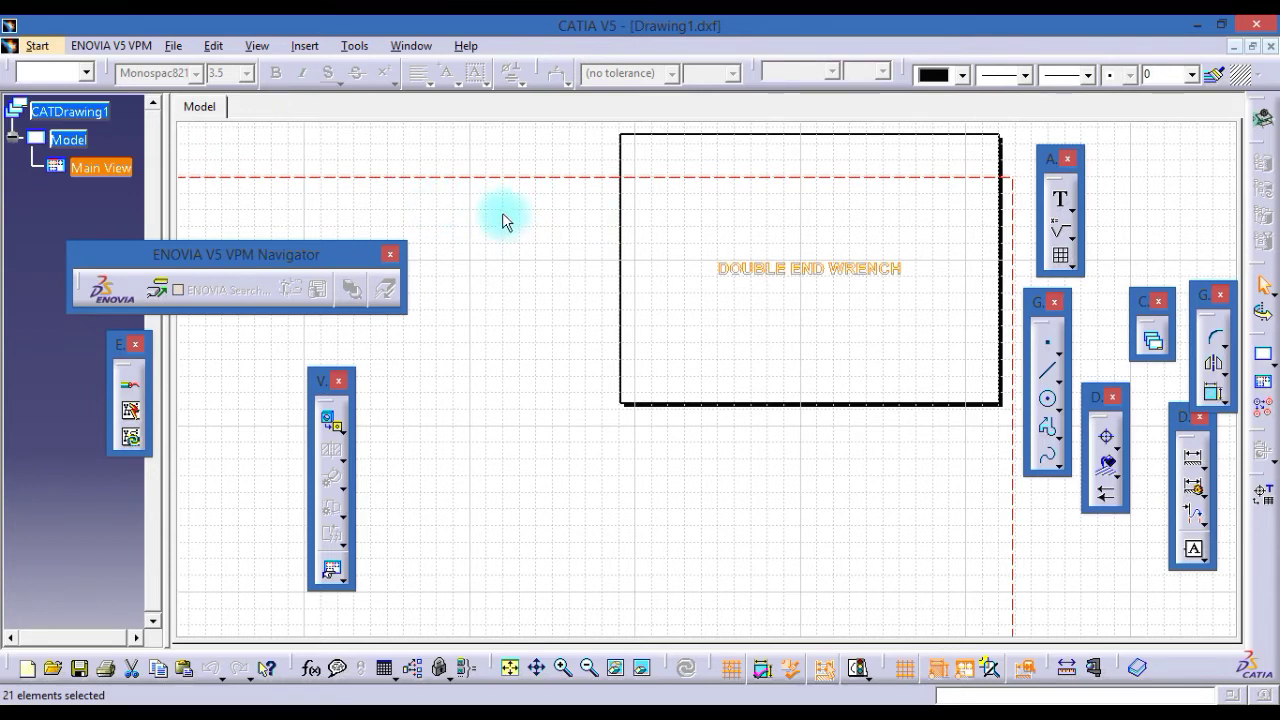
# Go back to sk-1.CATPart and paste the copied text into Sketch.3
pyautogui.click(413, 47)
pyautogui.click(450, 167)
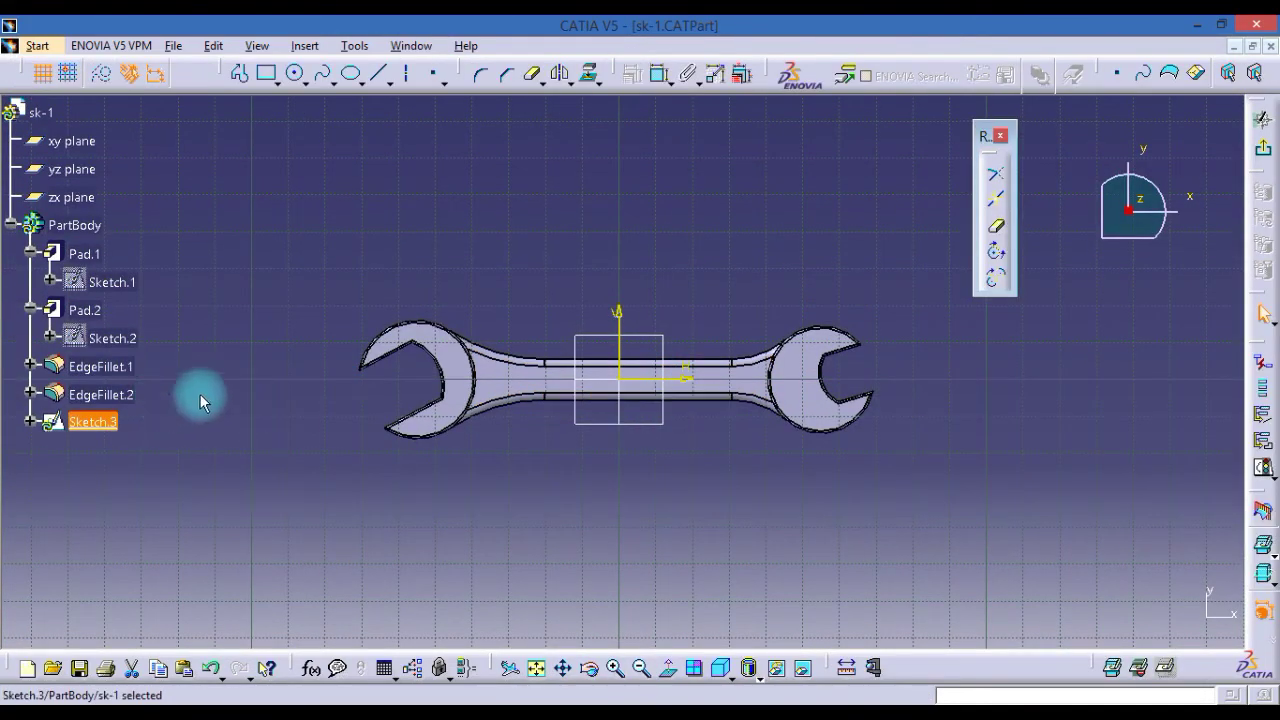
pyautogui.rightClick(92, 422)
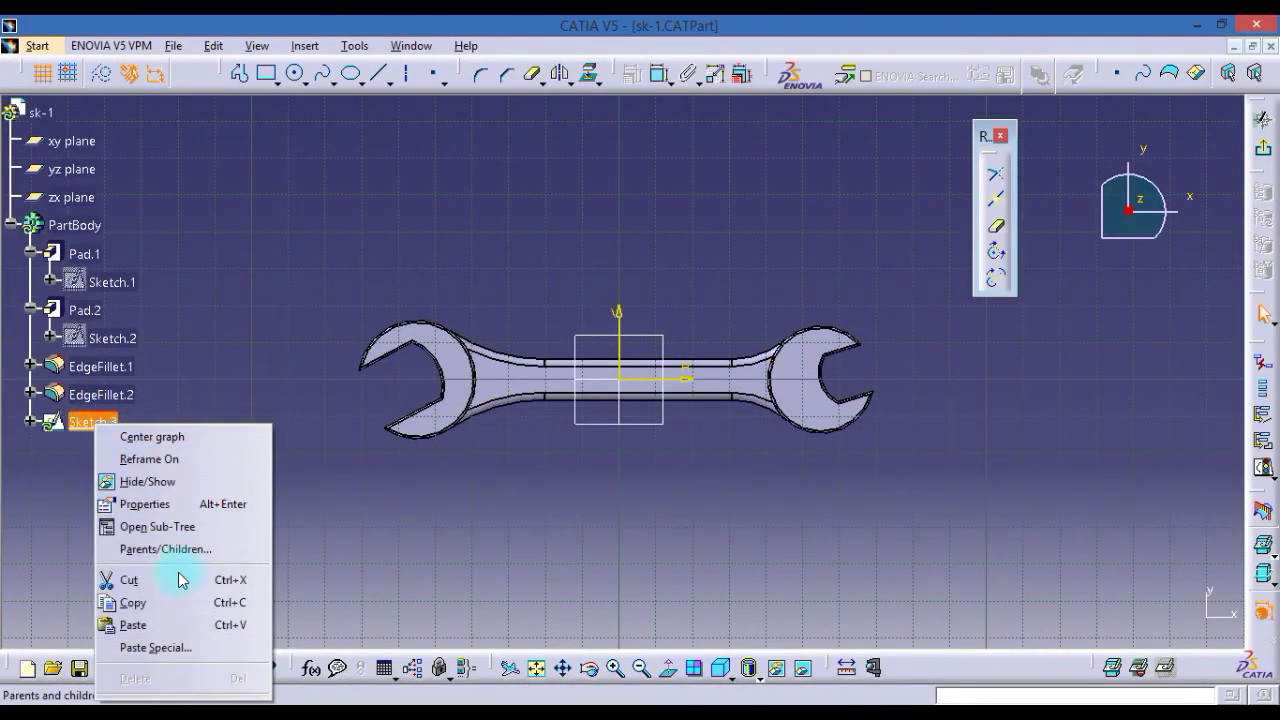
pyautogui.click(183, 608)
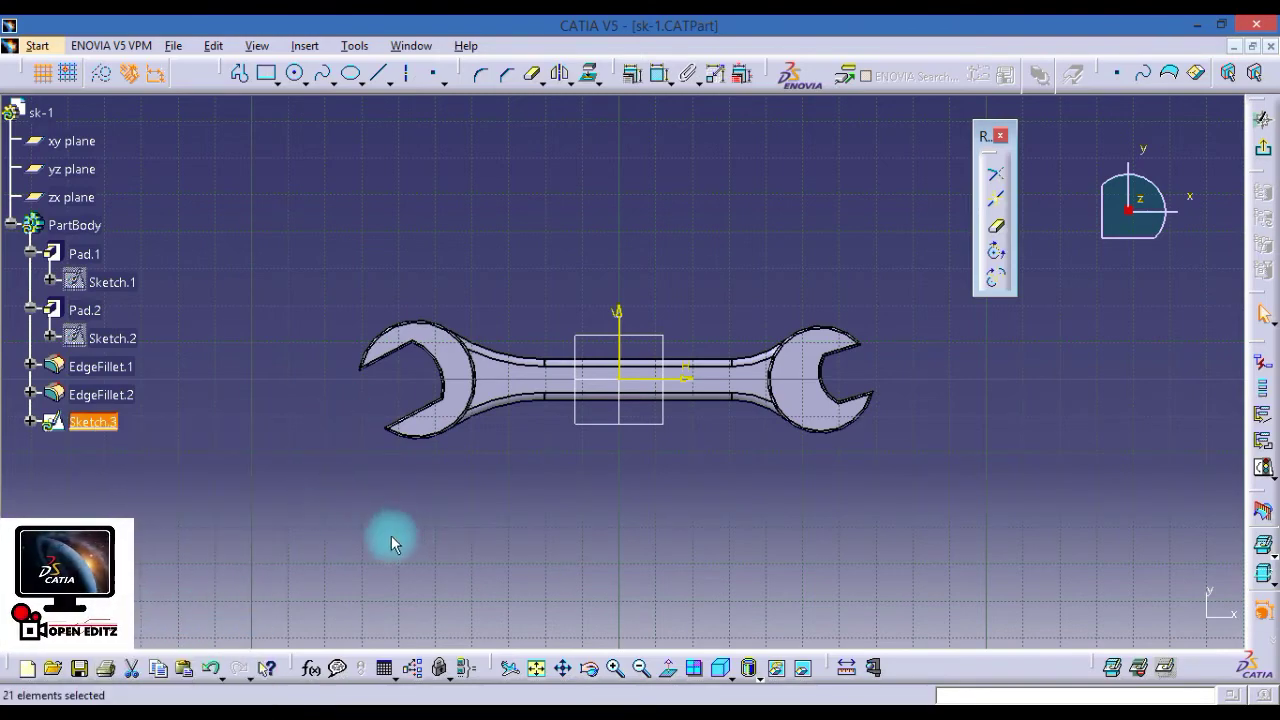
# Translate a duplicate of the pasted text onto the wrench handle and delete the original text
pyautogui.click(535, 668)
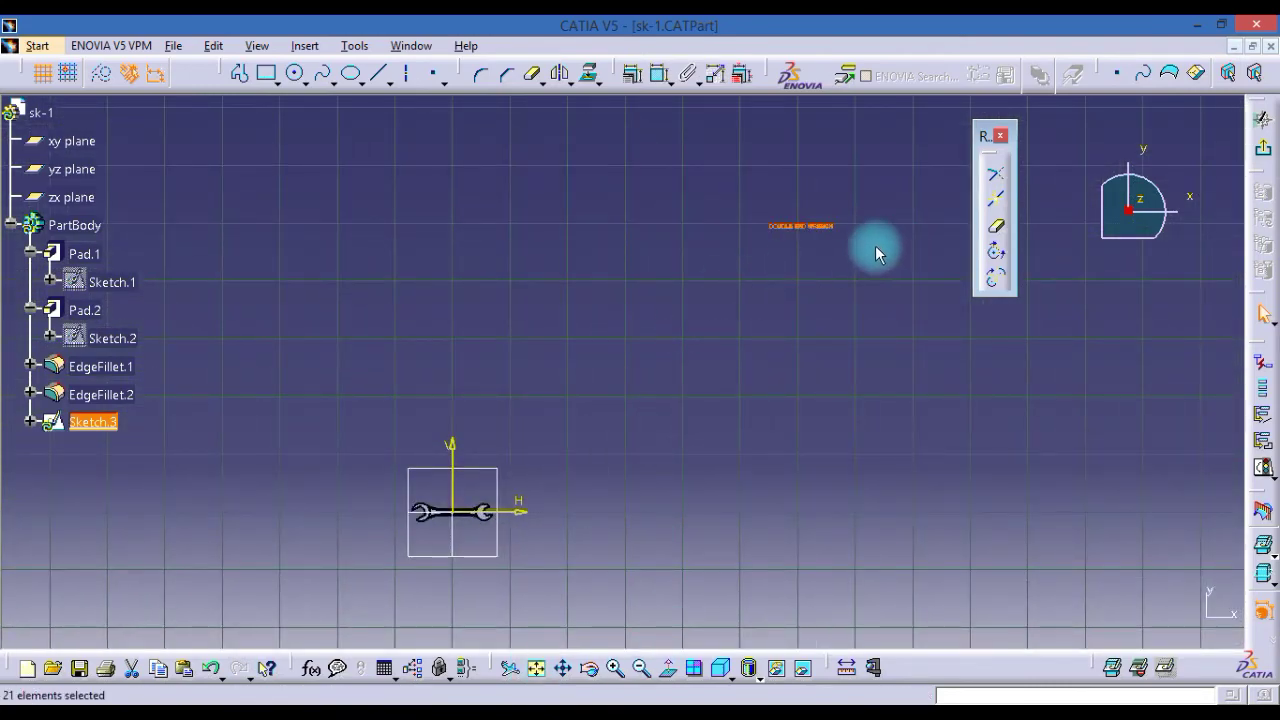
pyautogui.click(571, 84)
pyautogui.click(600, 163)
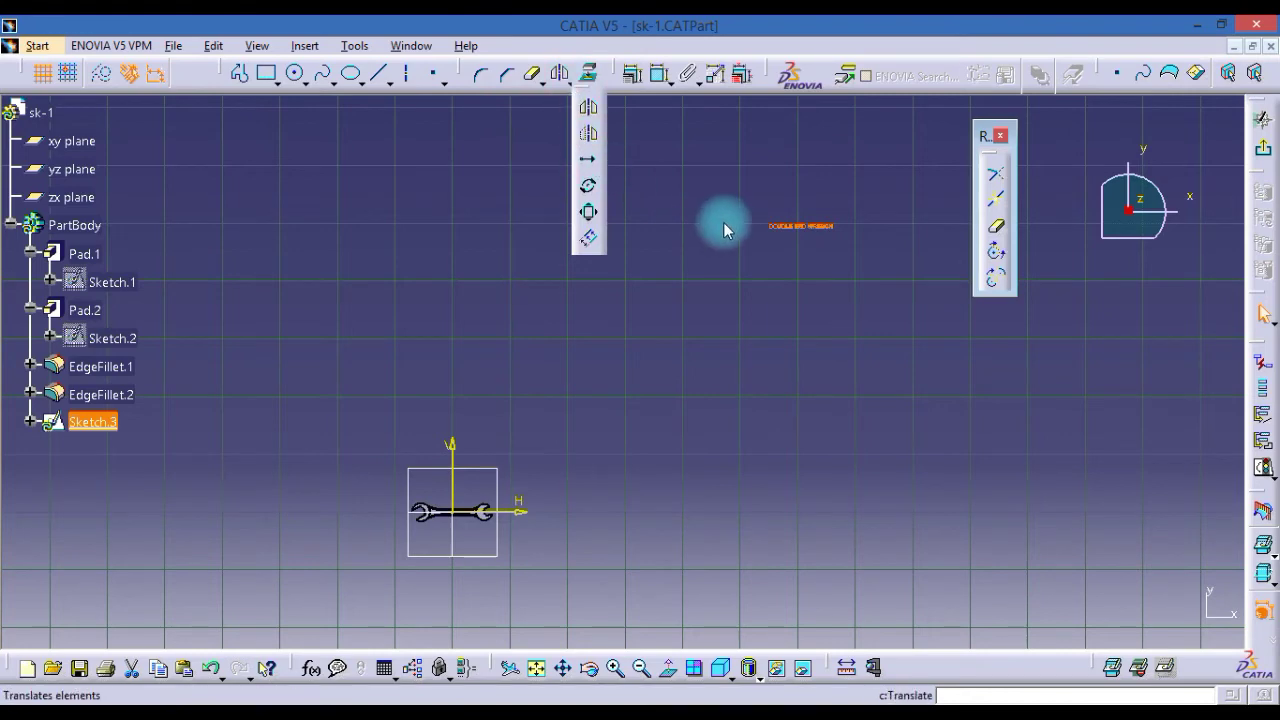
pyautogui.click(780, 225)
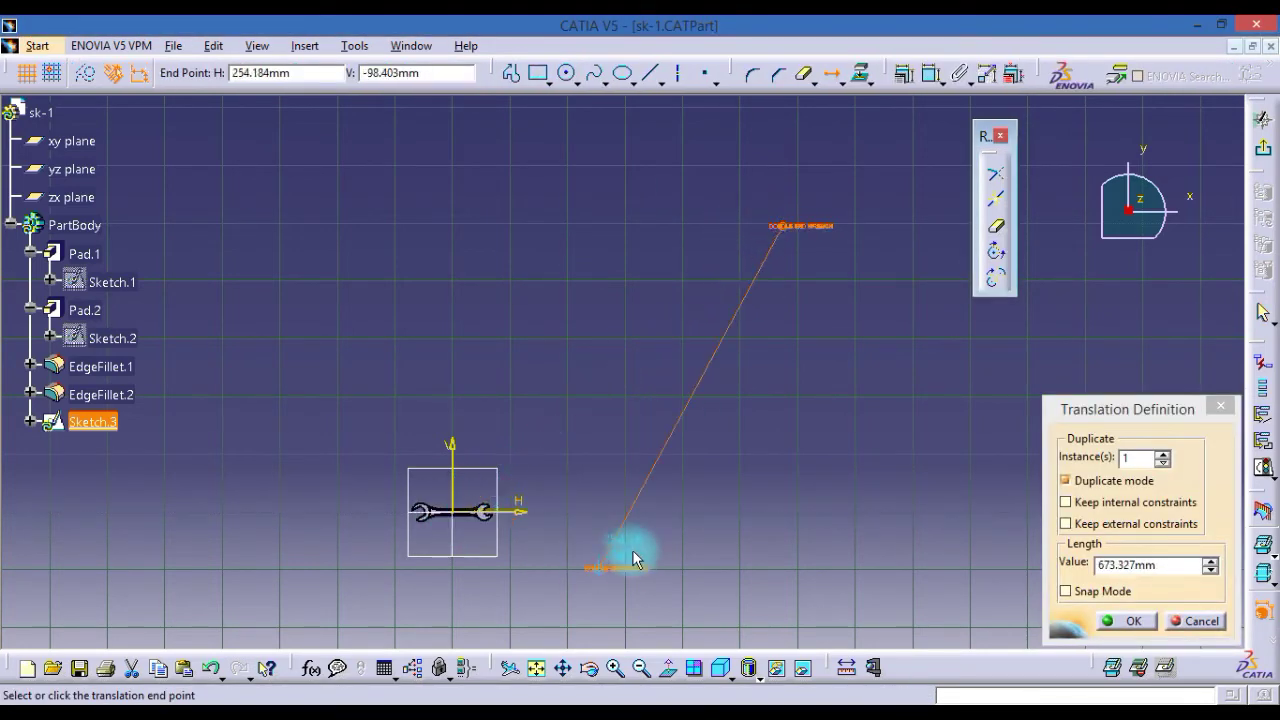
pyautogui.click(440, 515)
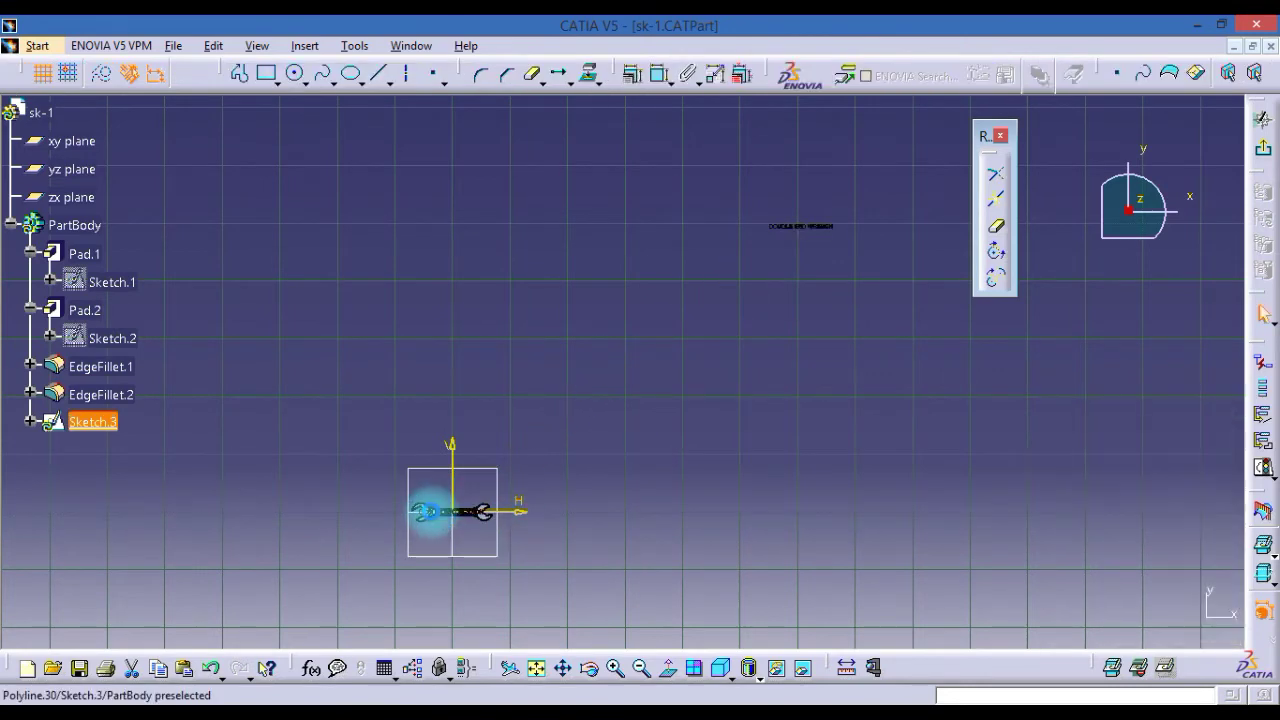
pyautogui.click(869, 246)
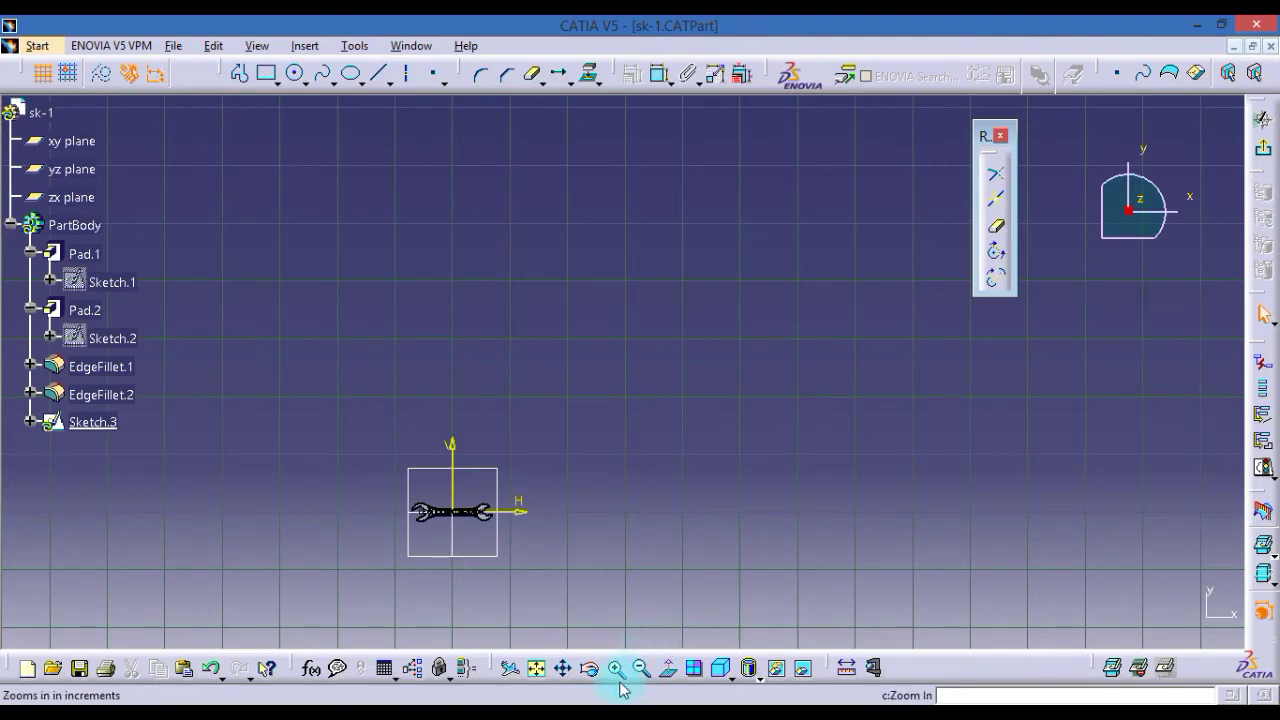
pyautogui.click(536, 667)
pyautogui.click(562, 667)
pyautogui.moveTo(612, 612); pyautogui.dragTo(643, 562)
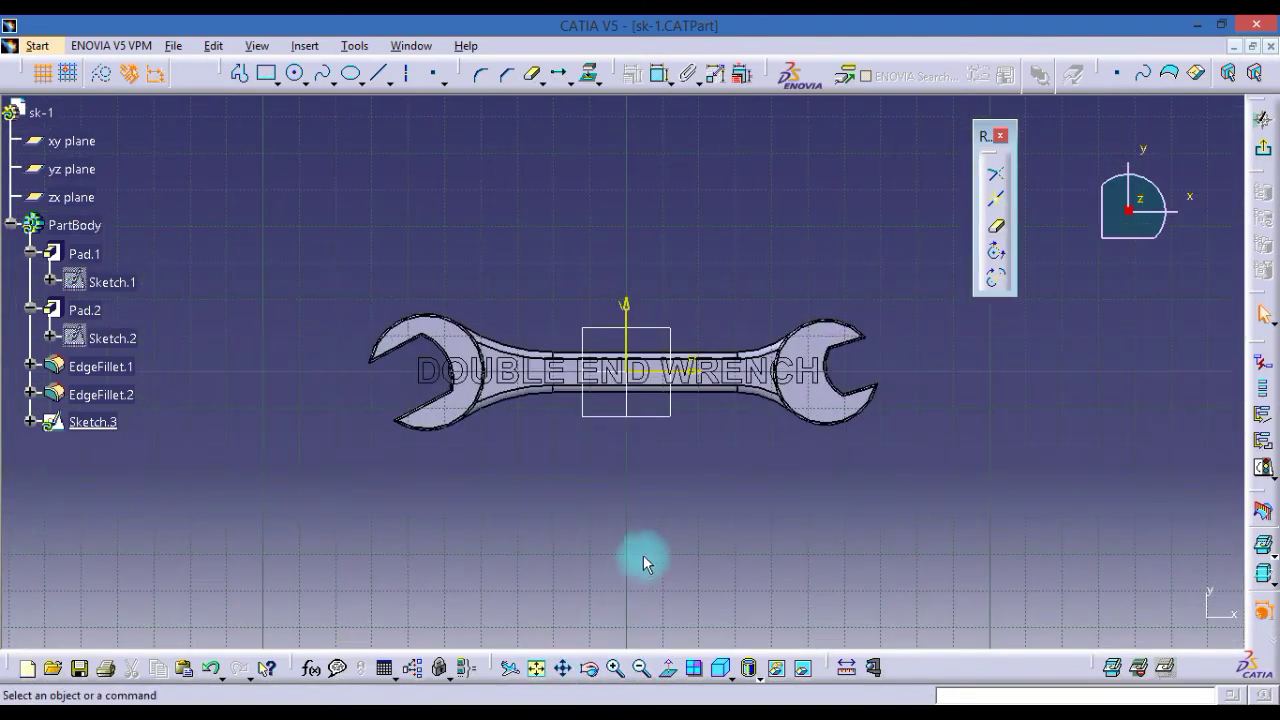
# Undo the duplicate translation of the text and the deletion of its original
pyautogui.hotkey('ctrl', 'z')
pyautogui.hotkey('ctrl', 'z')
pyautogui.hotkey('ctrl', 'z')
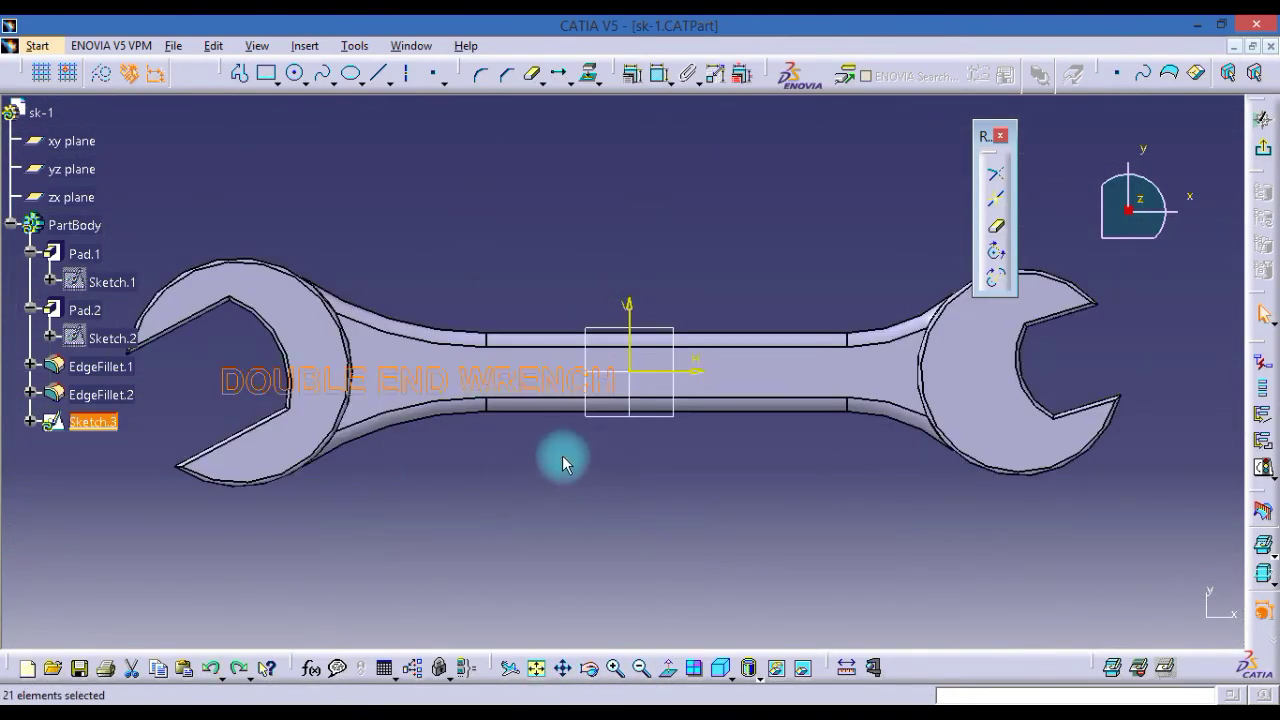
# Translate the DOUBLE END WRENCH text to the middle of the handle with Duplicate mode off, and exit the sketch
pyautogui.click(559, 78)
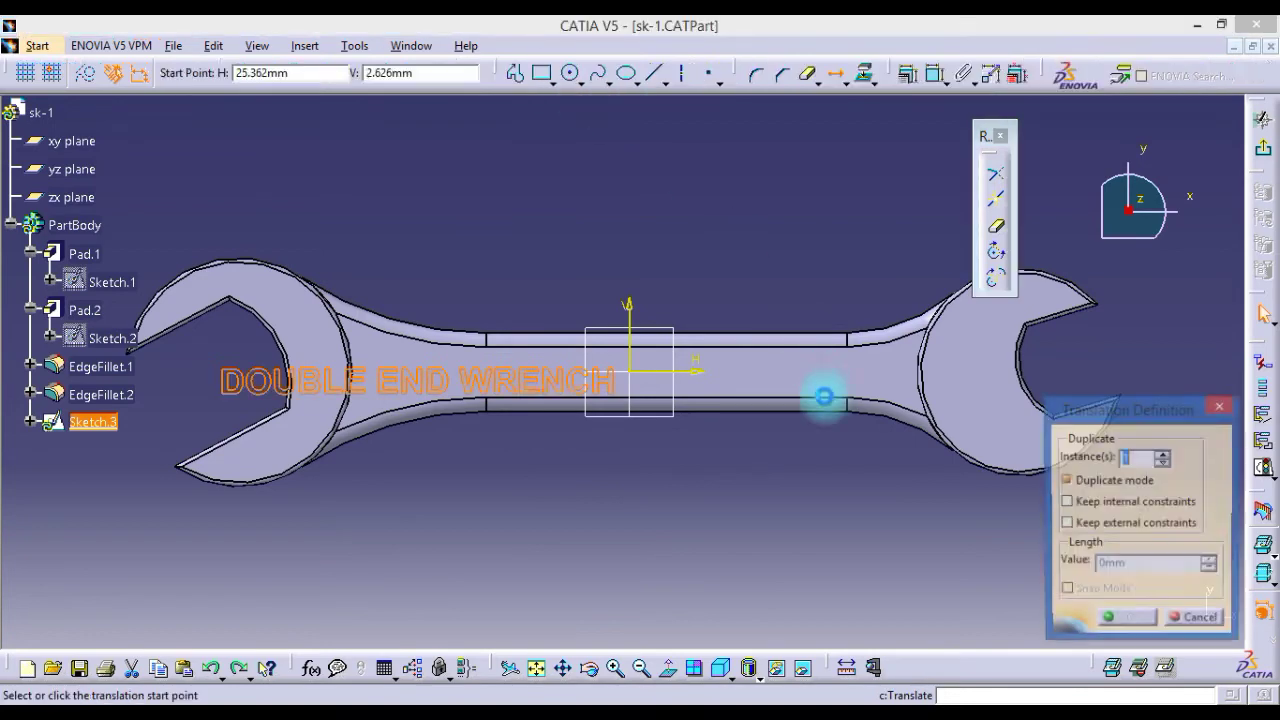
pyautogui.click(1068, 481)
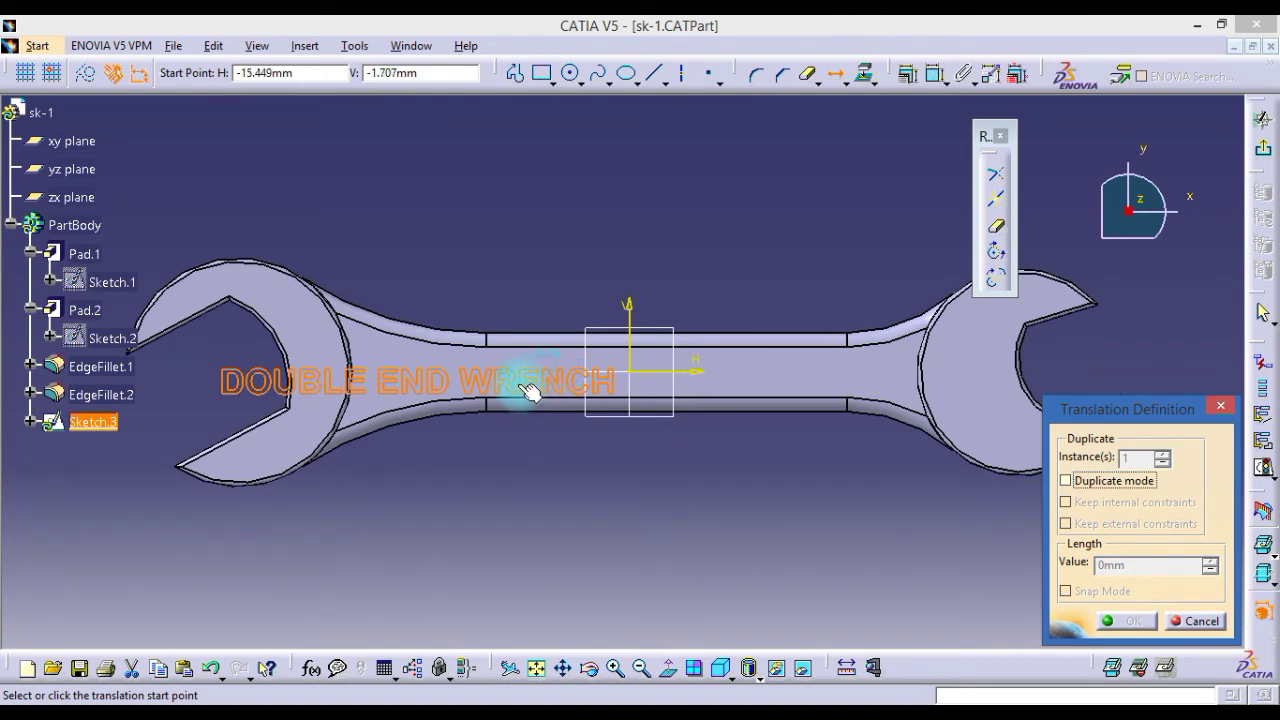
pyautogui.click(530, 390)
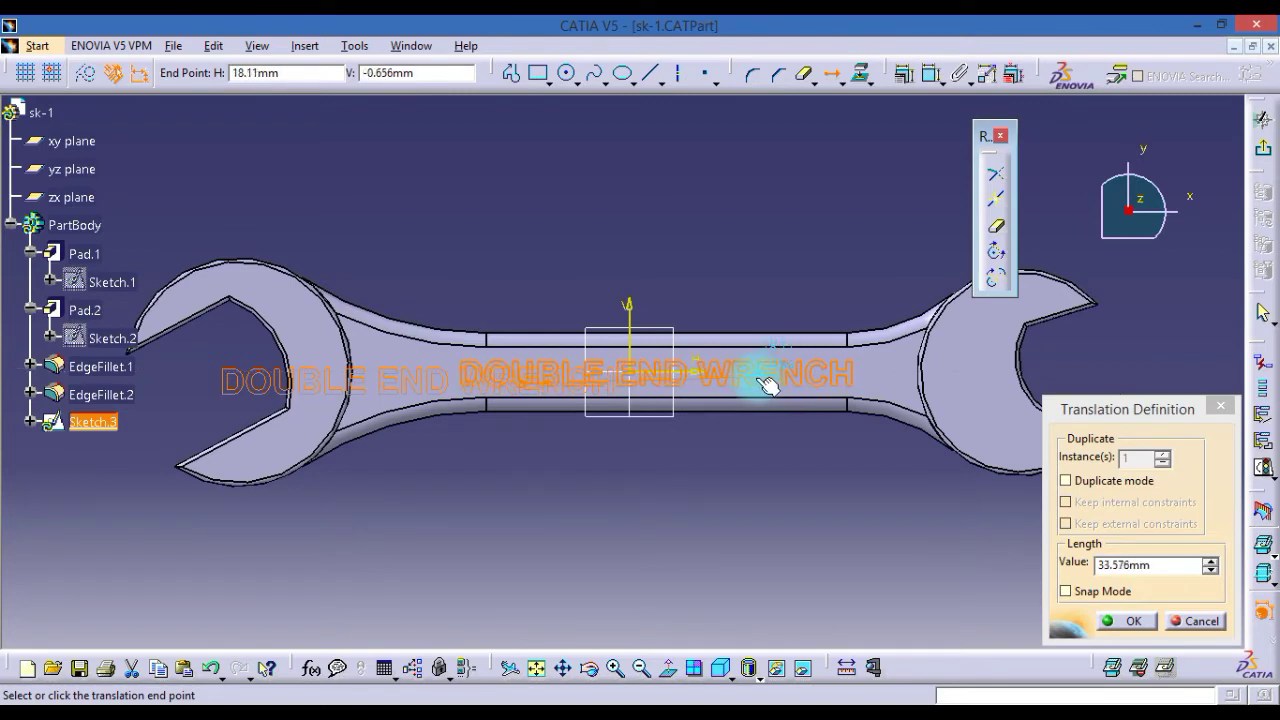
pyautogui.click(750, 374)
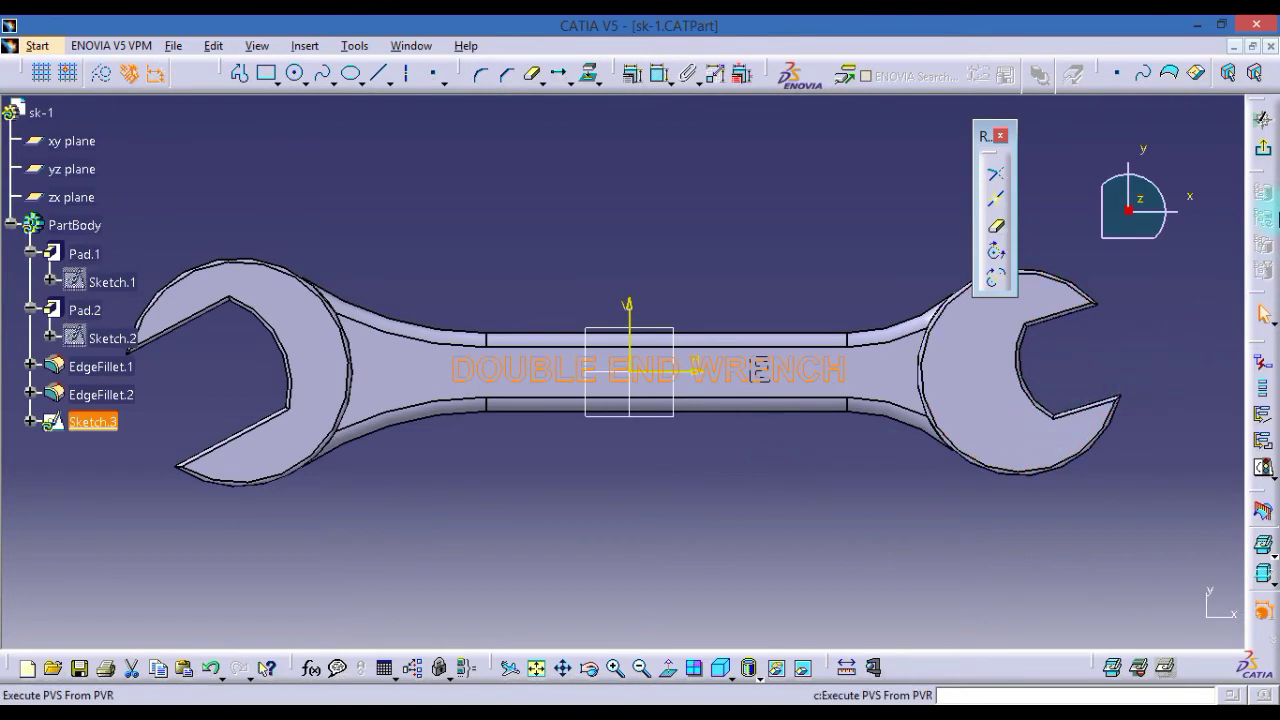
pyautogui.click(1262, 148)
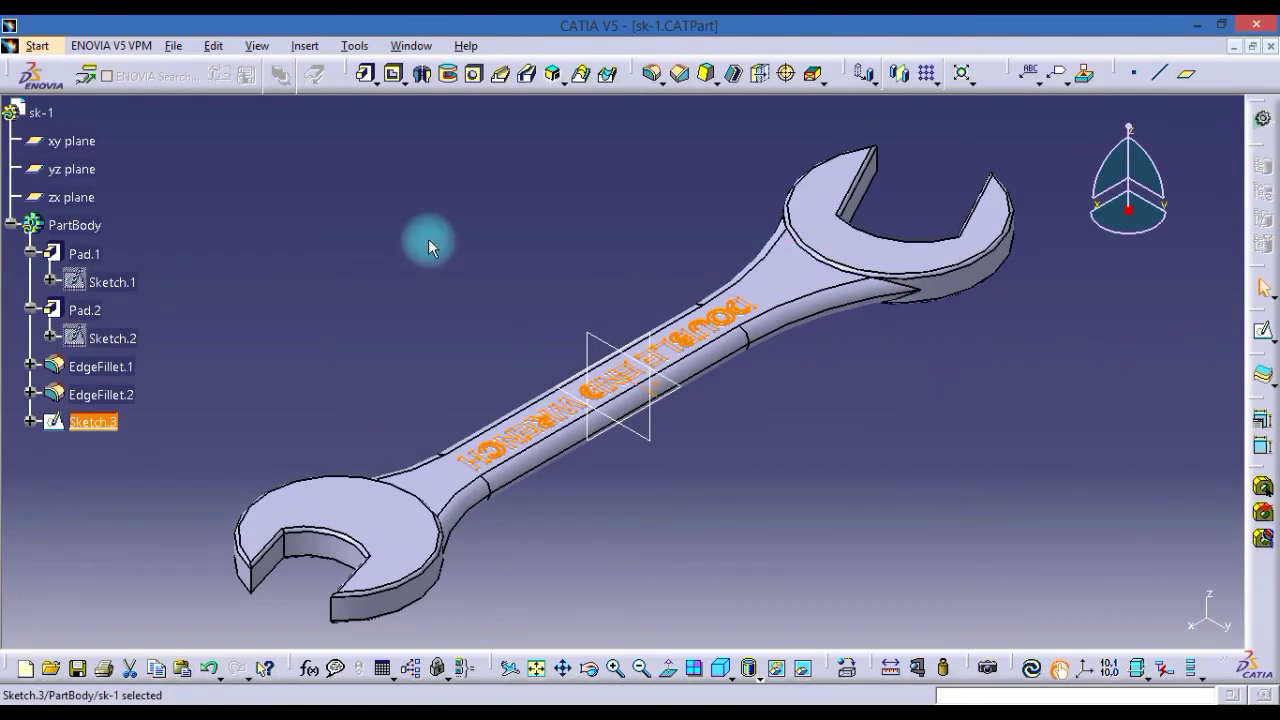
# Pad the DOUBLE END WRENCH text sketch with a length of 1 mm to raise it from the handle
pyautogui.click(367, 76)
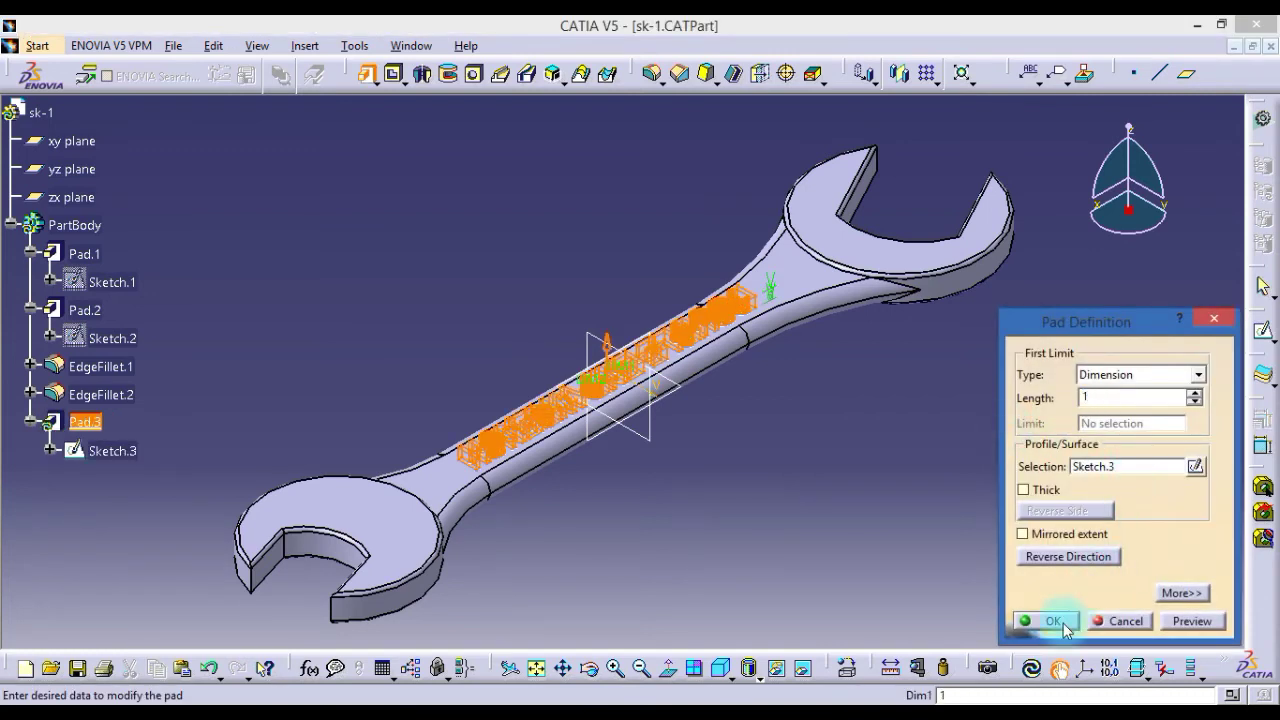
pyautogui.middleClick(911, 511)
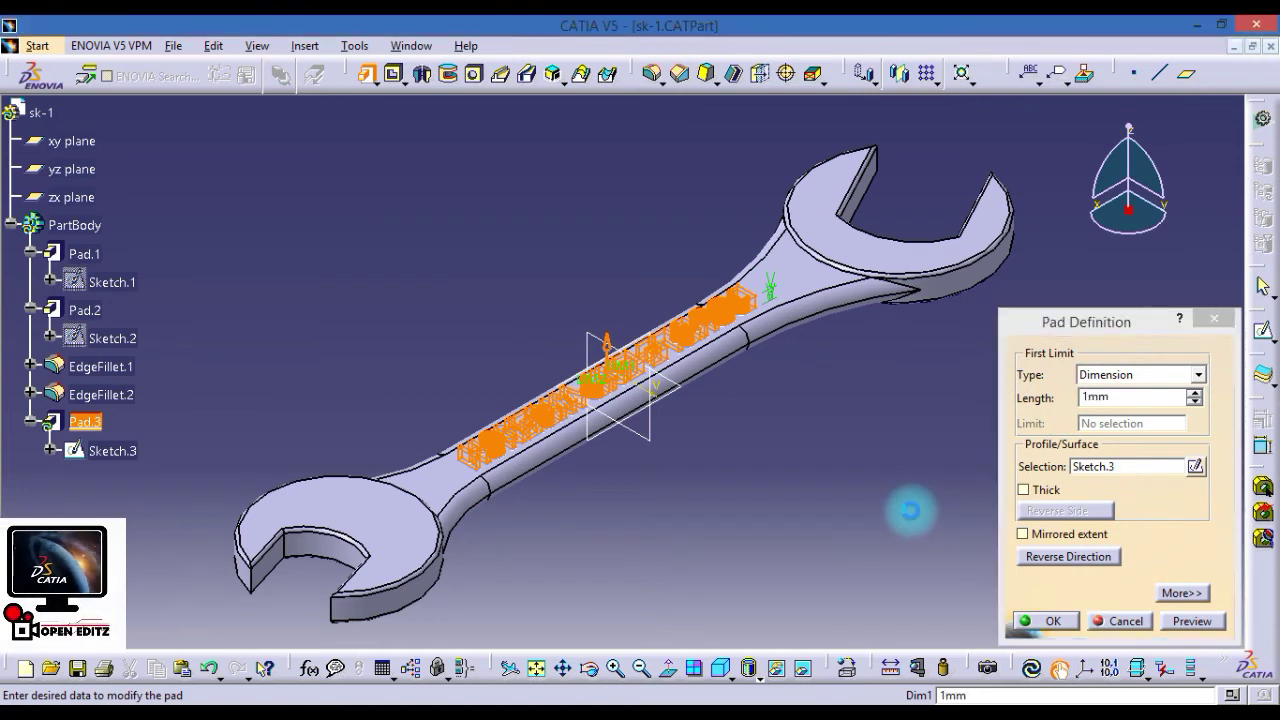
pyautogui.click(898, 491)
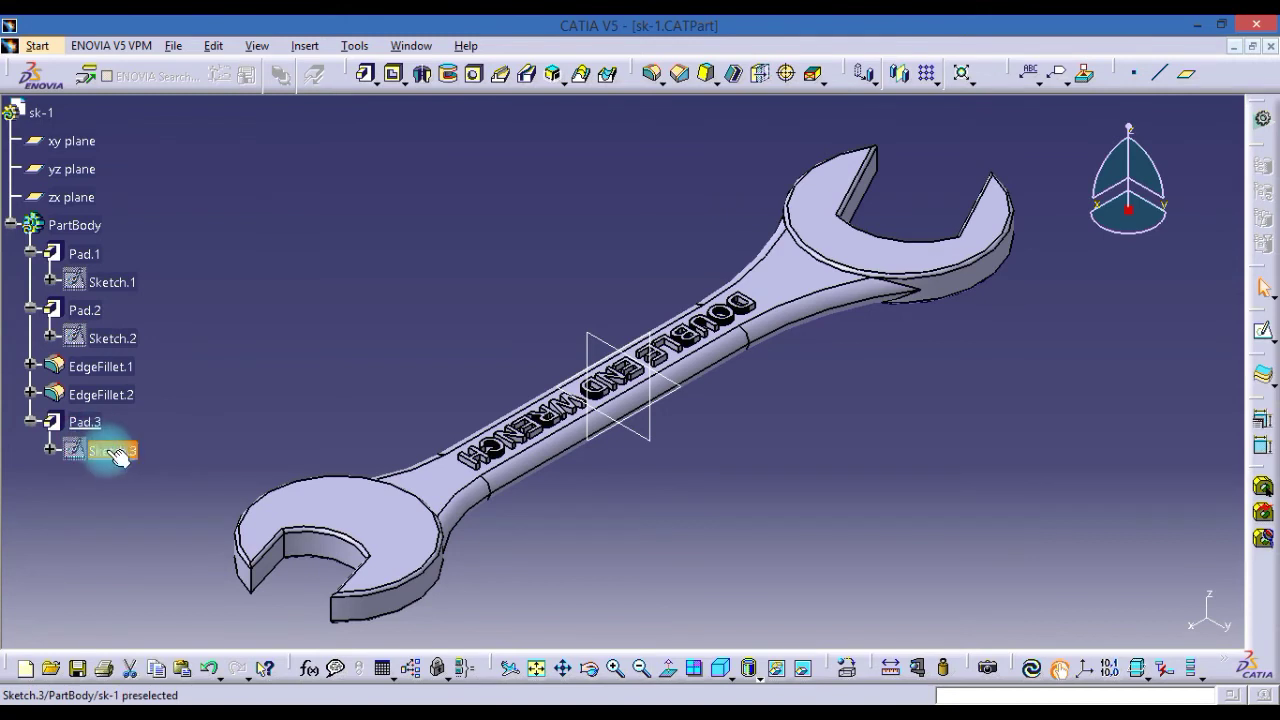
pyautogui.click(85, 421)
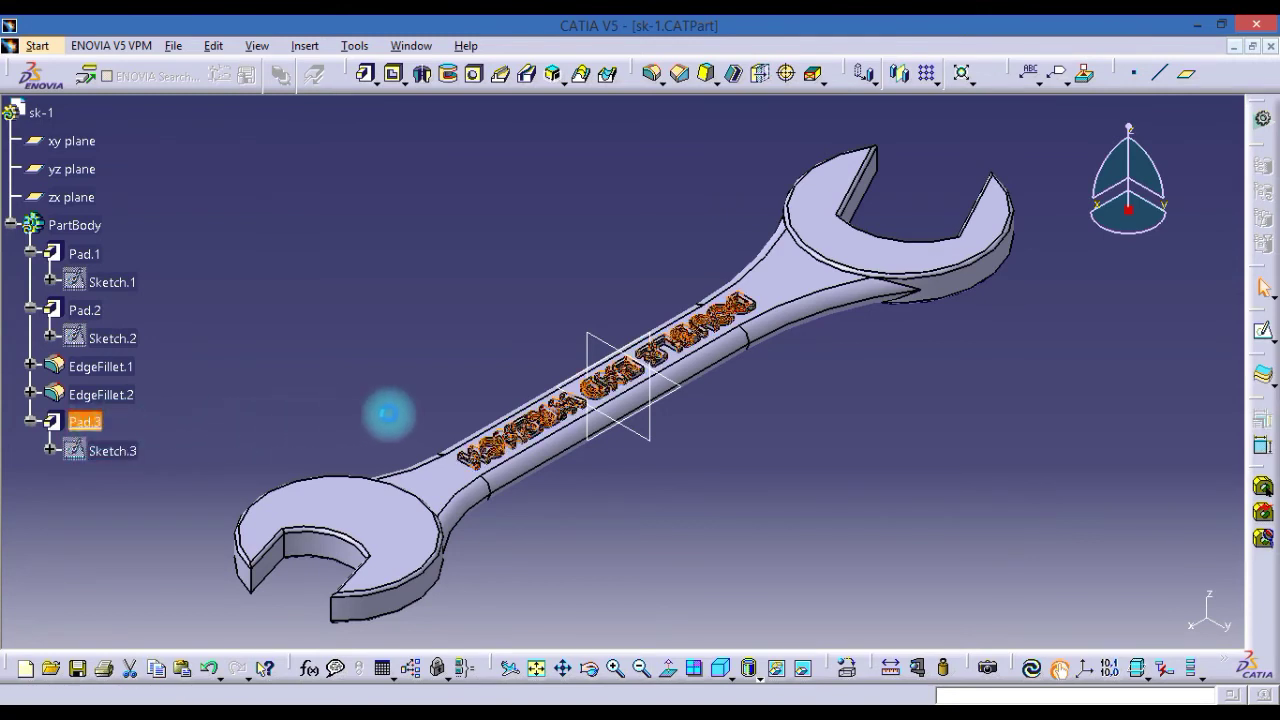
pyautogui.doubleClick(400, 405)
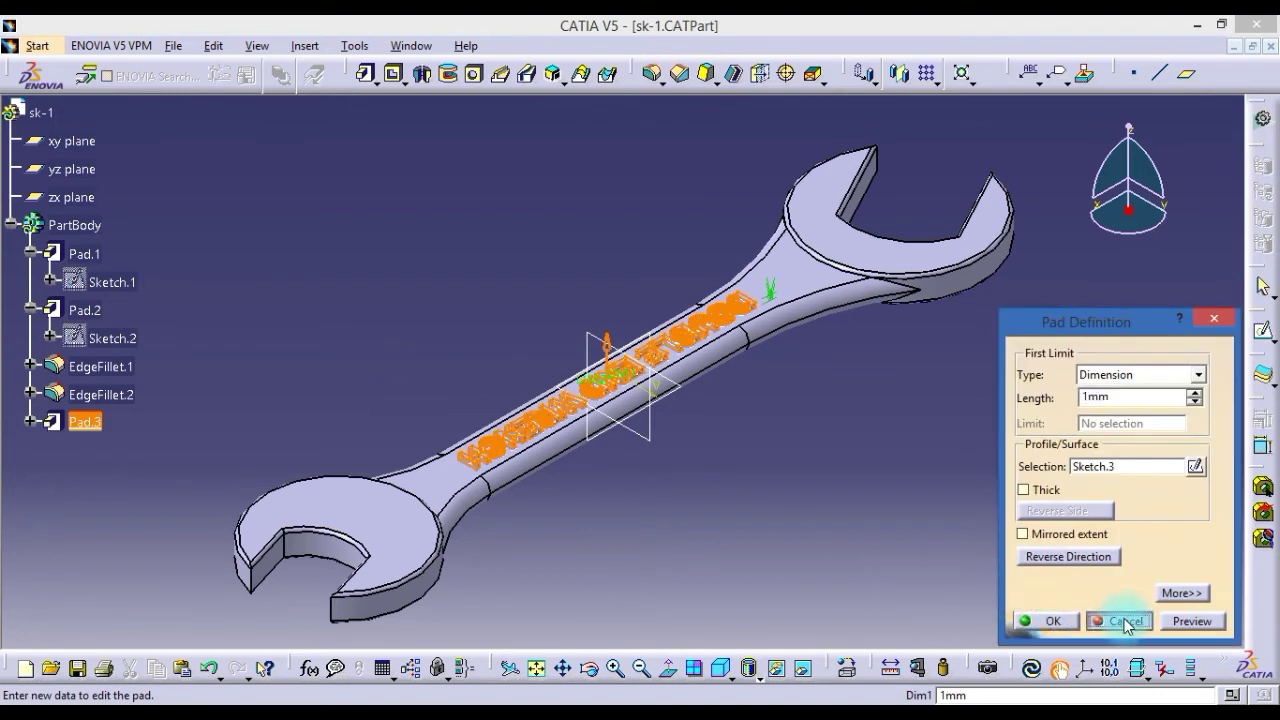
pyautogui.click(1118, 621)
# Engrave the DOUBLE END WRENCH text sketch into the handle as a Pocket with a depth of 0.5 mm
pyautogui.click(495, 437)
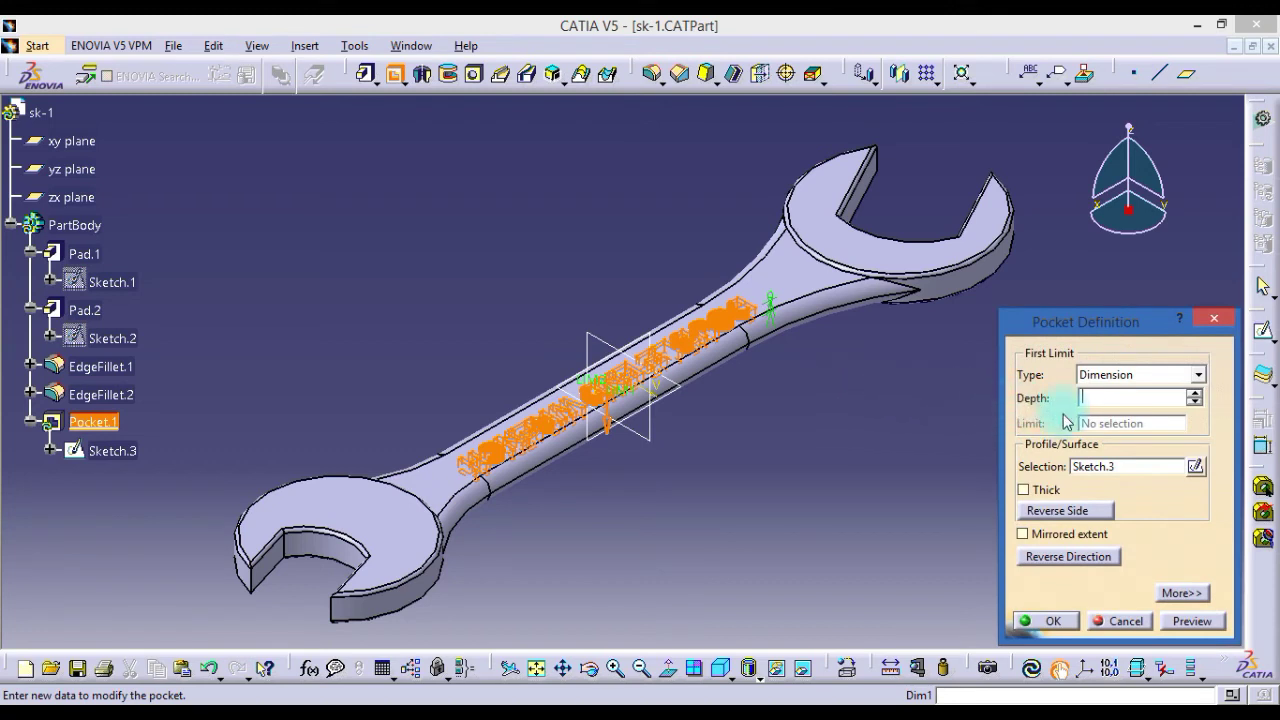
pyautogui.write('5')
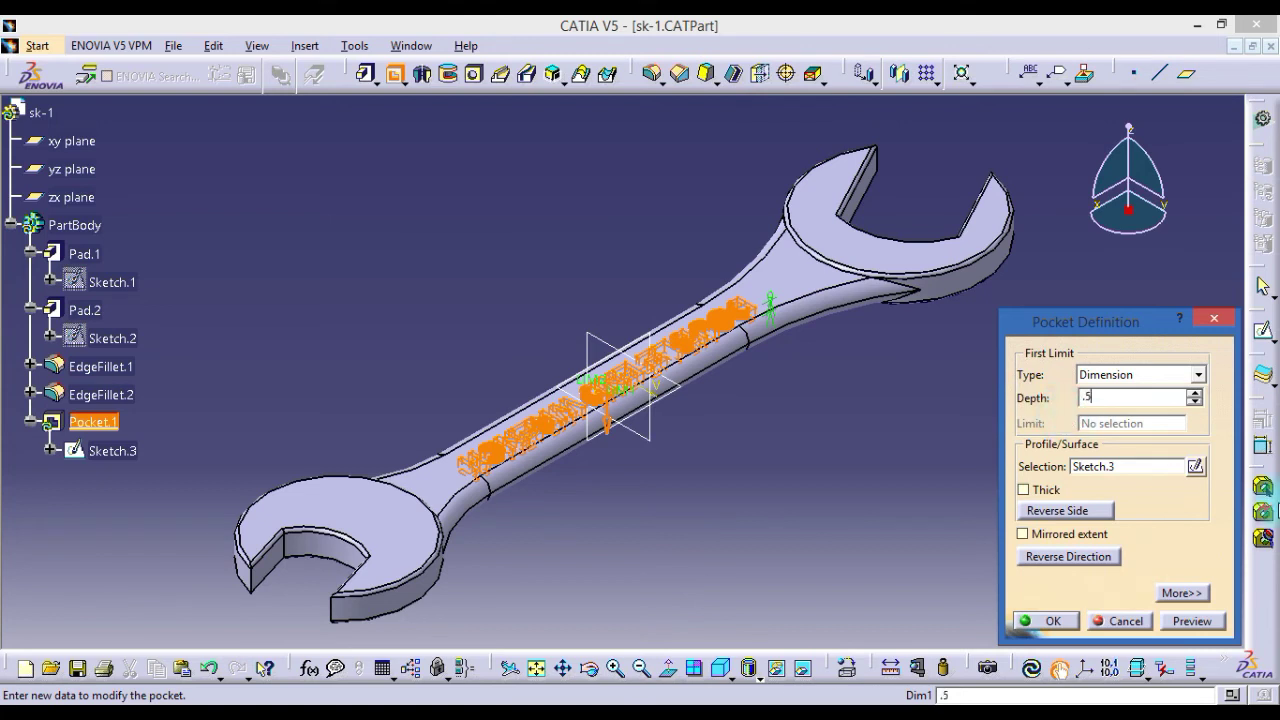
pyautogui.click(1192, 621)
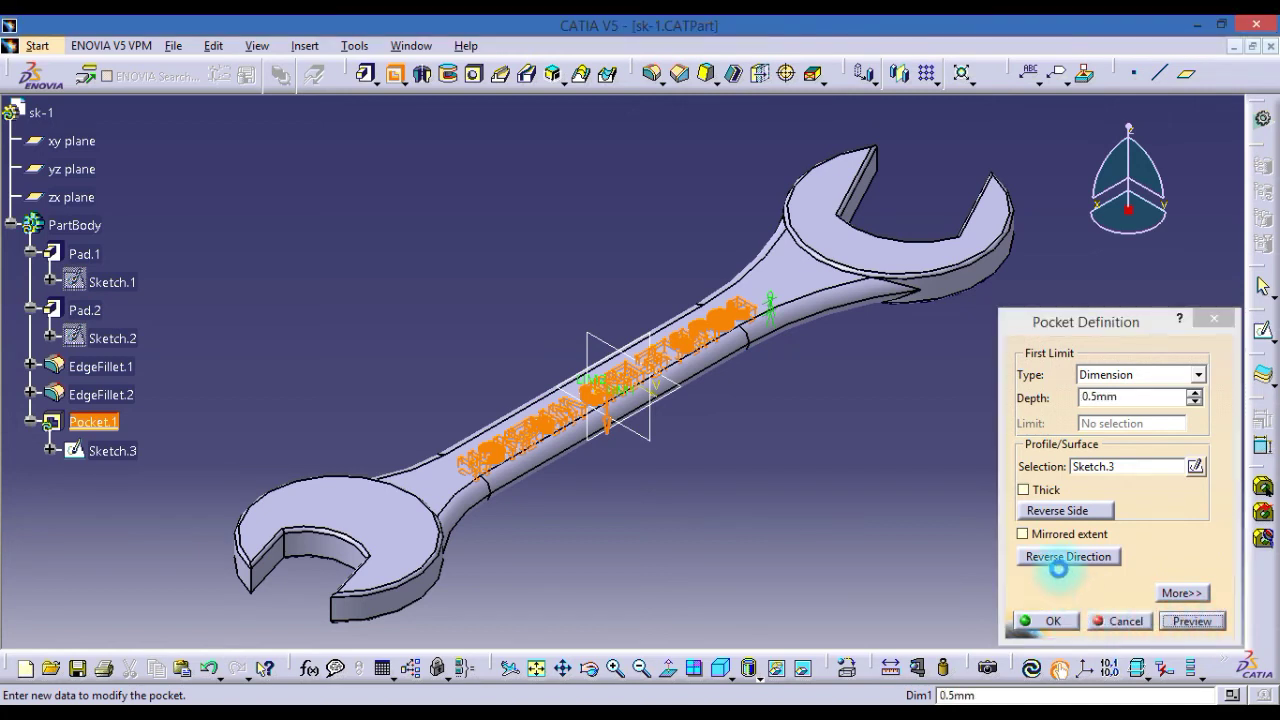
pyautogui.click(1059, 562)
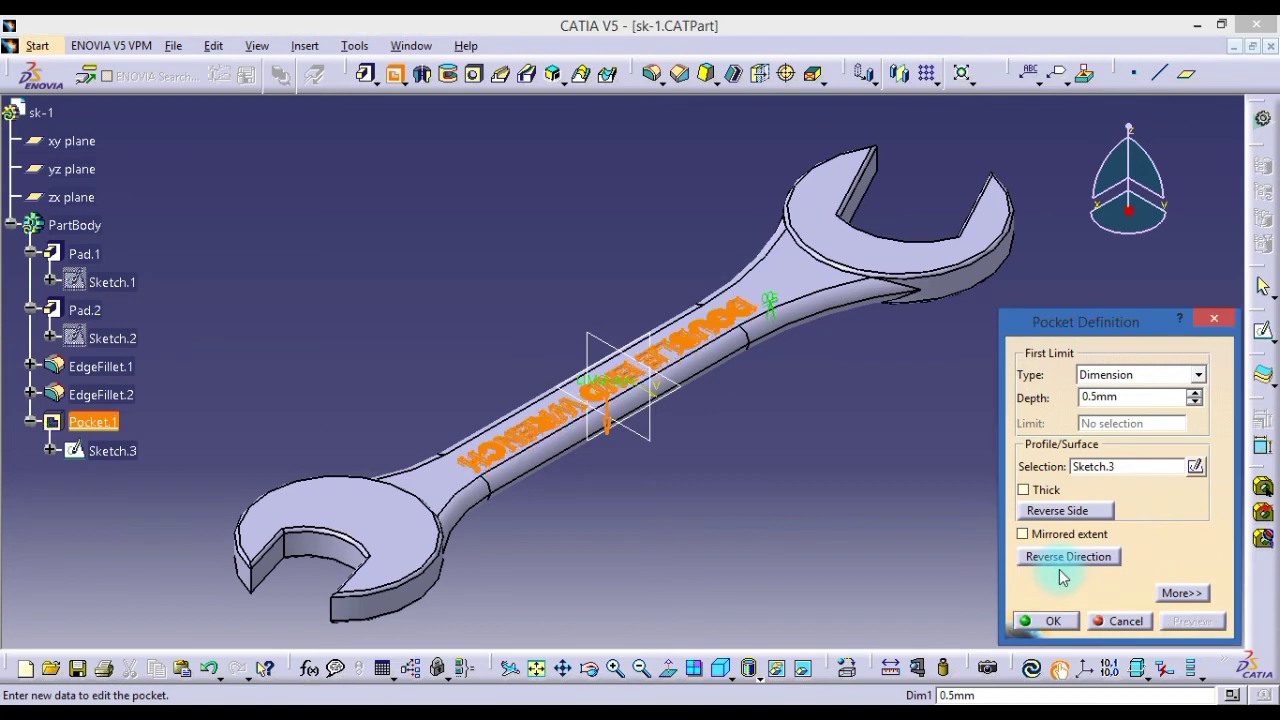
pyautogui.click(1050, 622)
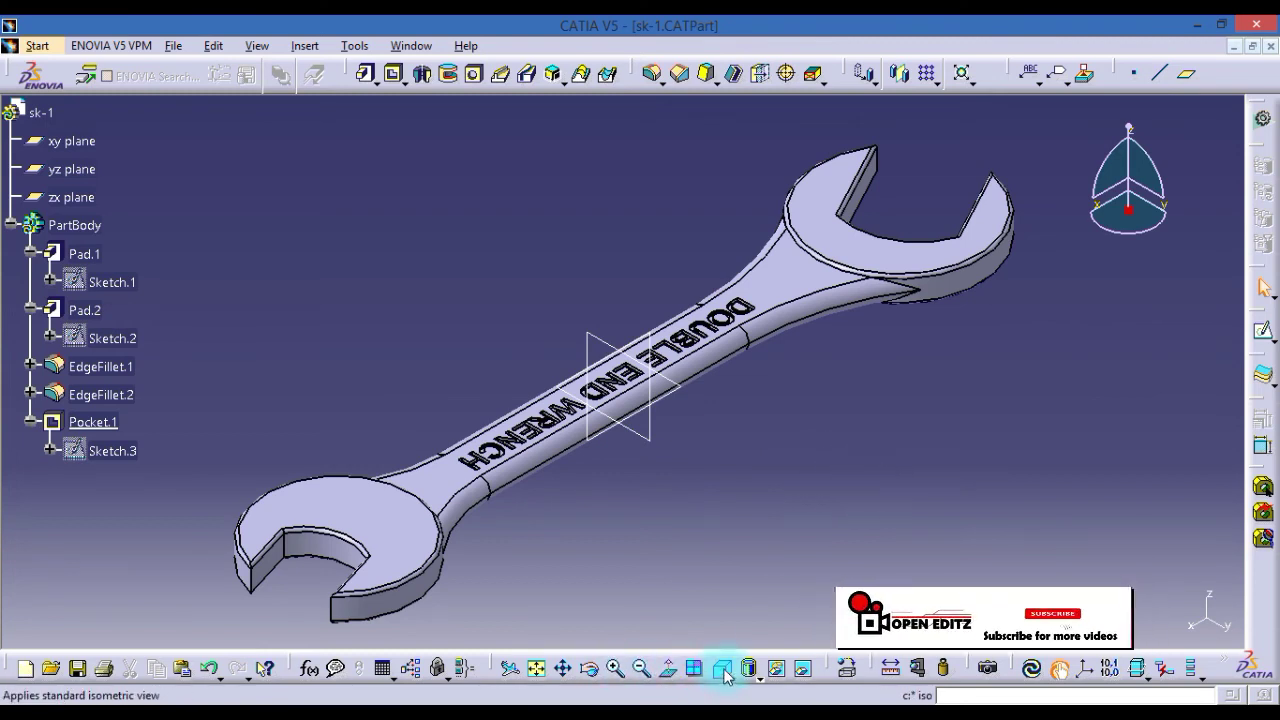
pyautogui.click(589, 668)
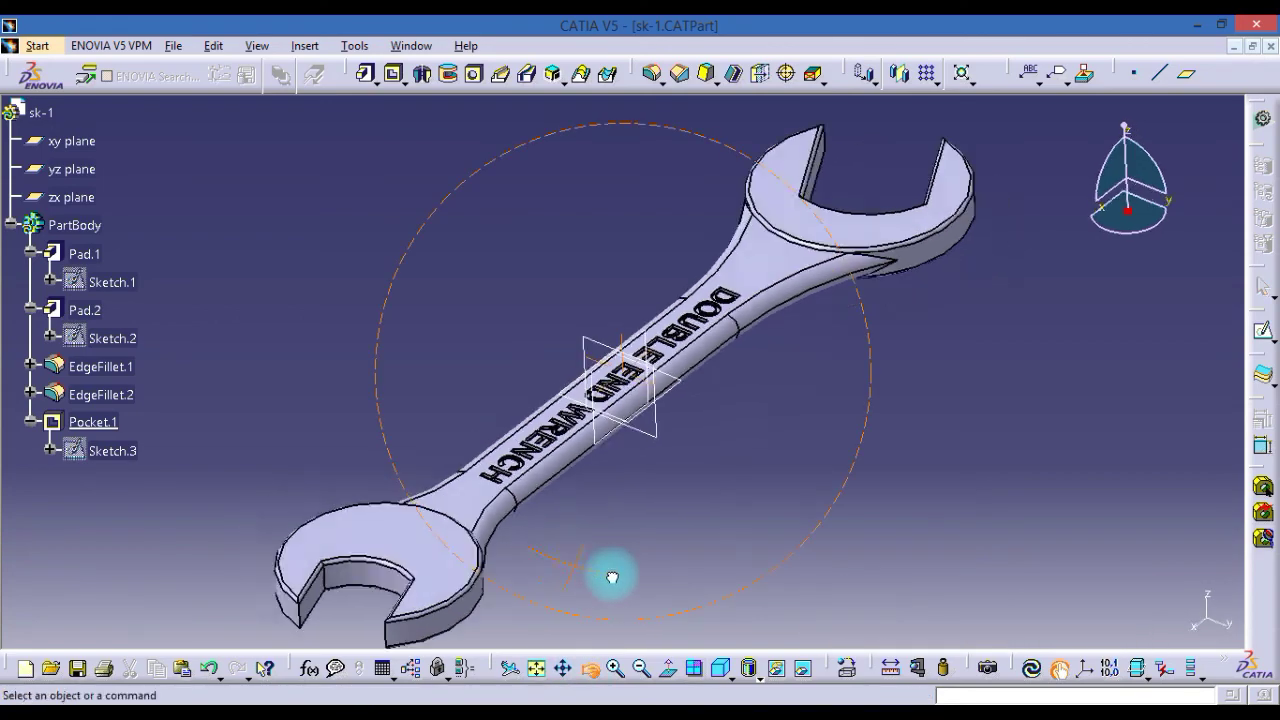